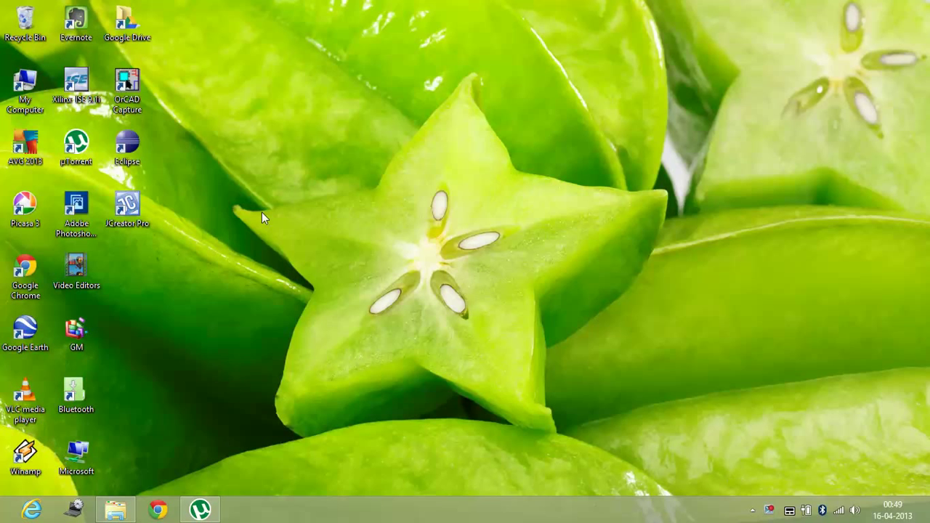
- Launch OrCAD Capture 16.3 from its desktop icon
double_click(127, 108)
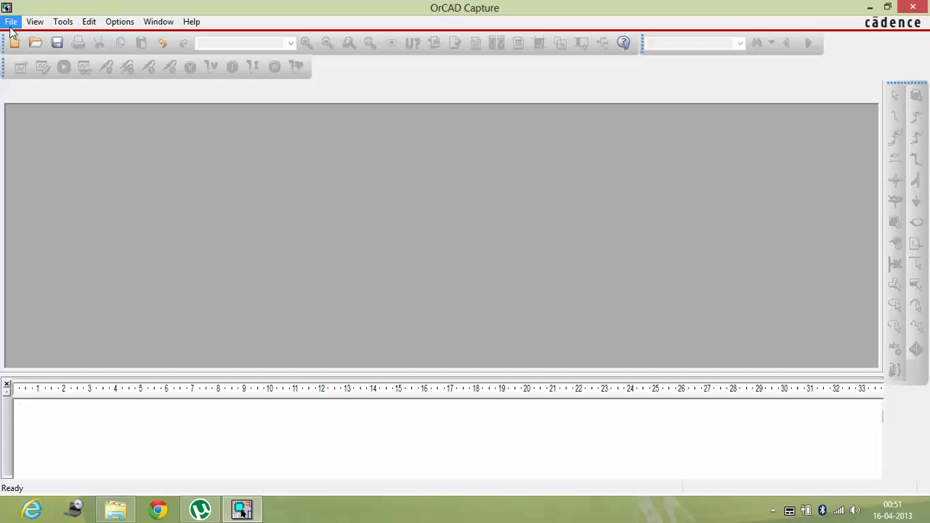
- Create a new project named Demo1 through File > New > Project, keeping Analog or Mixed A/D
left_click(11, 24)
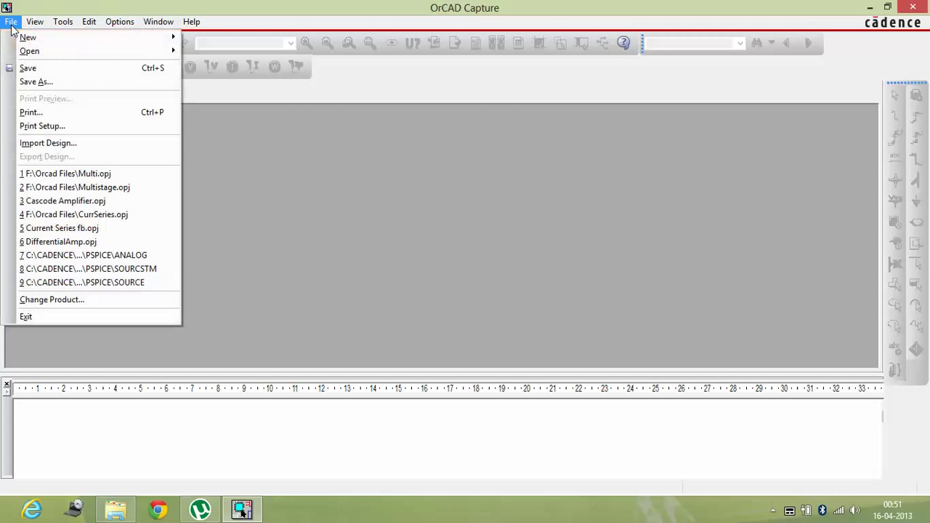
mouse_move(42, 40)
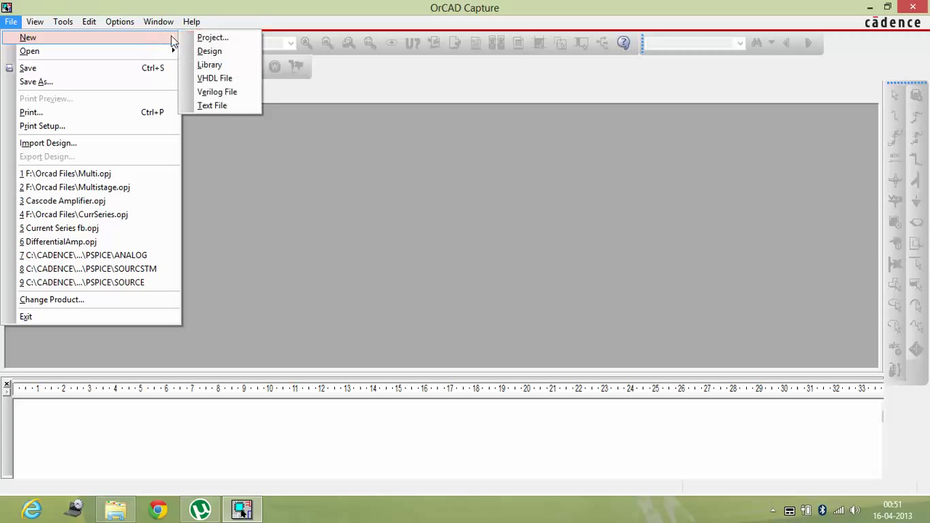
left_click(211, 37)
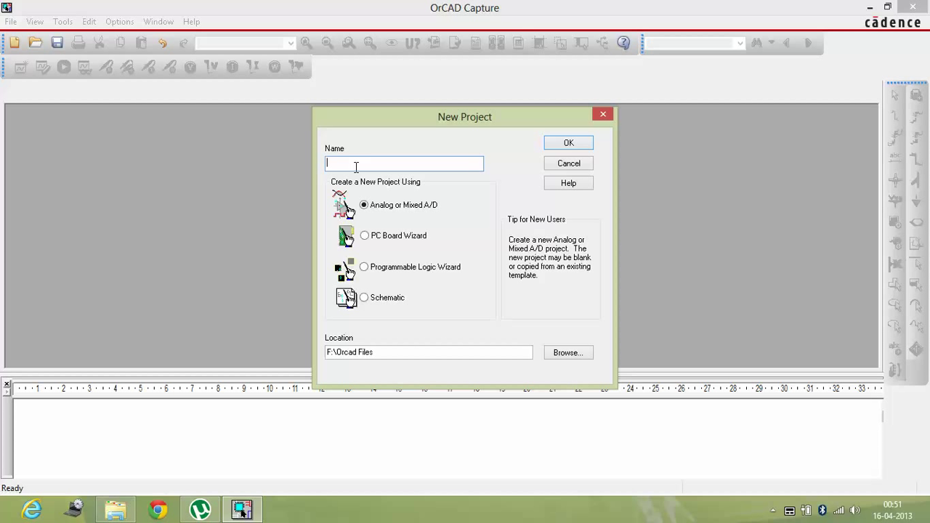
type("Demo1")
left_click(571, 144)
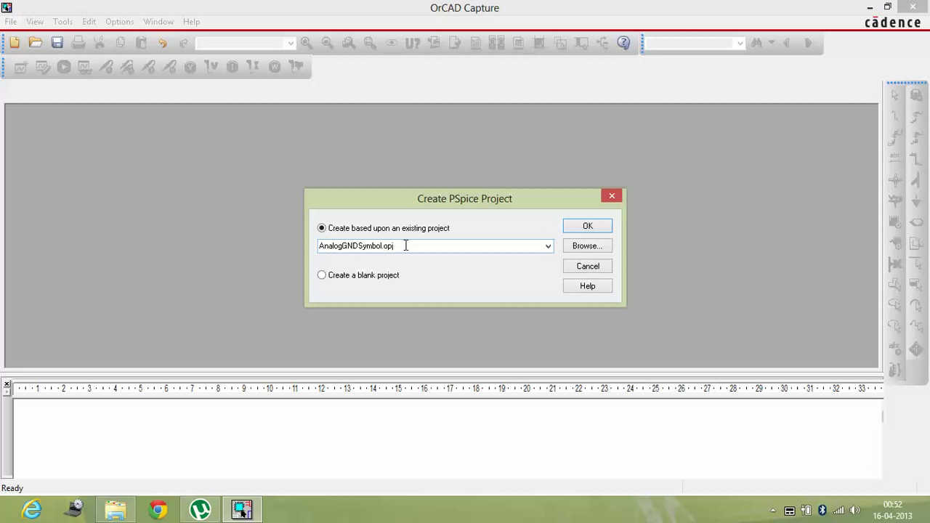
- Base the Demo1 PSpice project on the AnalogGNDSymbol.opj template
left_click(548, 249)
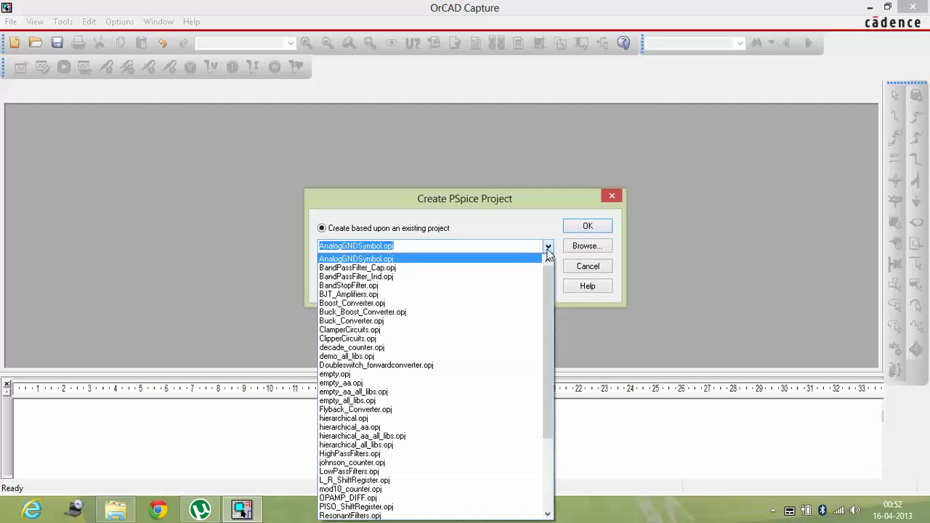
left_click(548, 249)
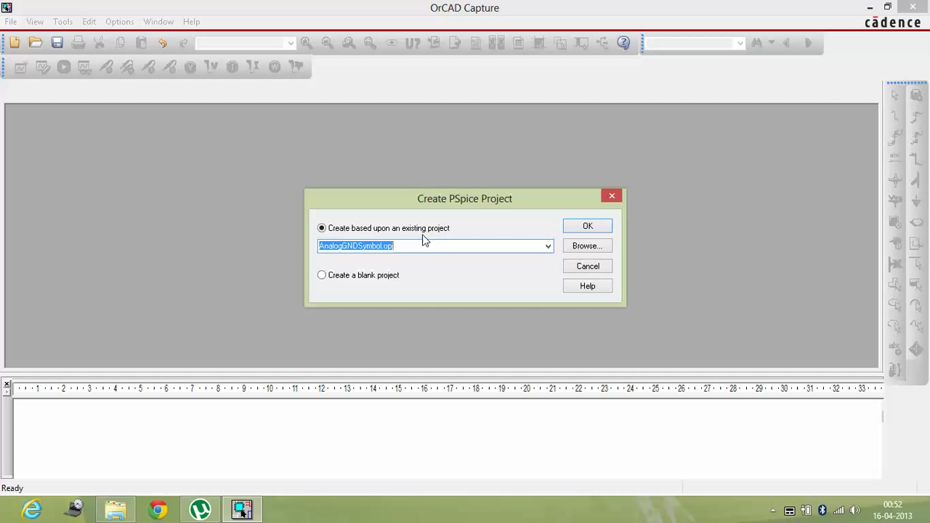
left_click(589, 230)
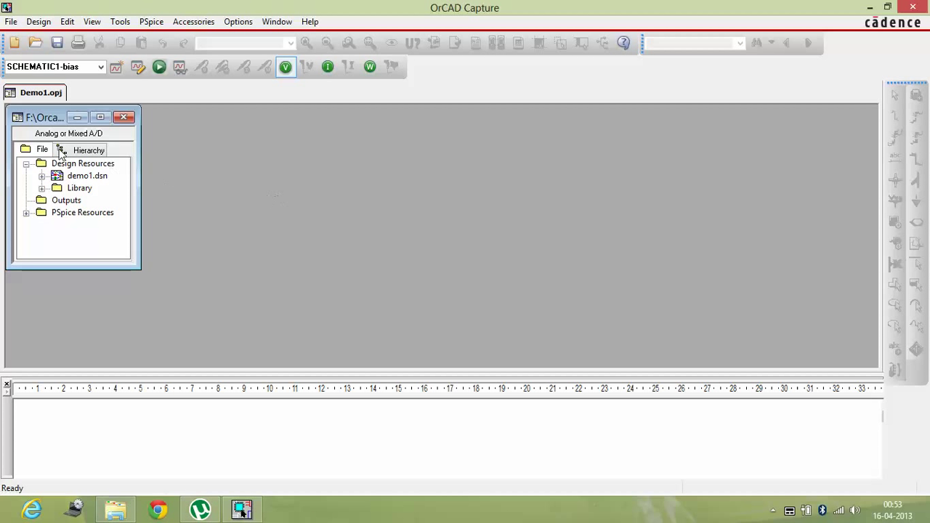
- Expand demo1.dsn and SCHEMATIC1 in the project manager and open PAGE1
left_click_drag(56, 117, 70, 118)
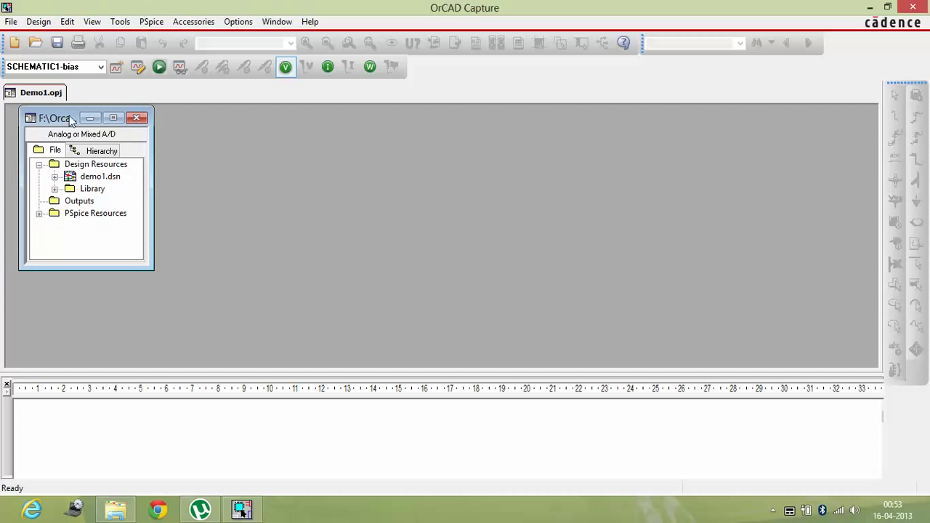
double_click(98, 178)
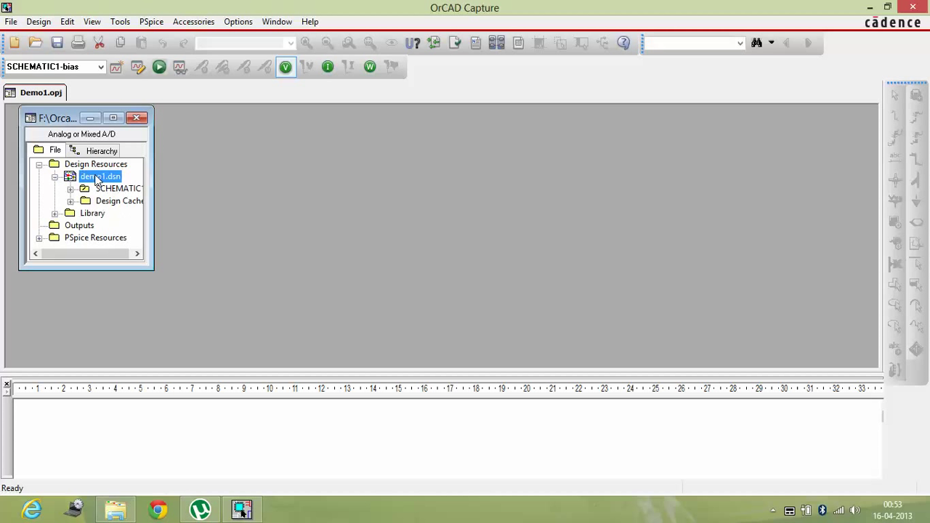
double_click(107, 189)
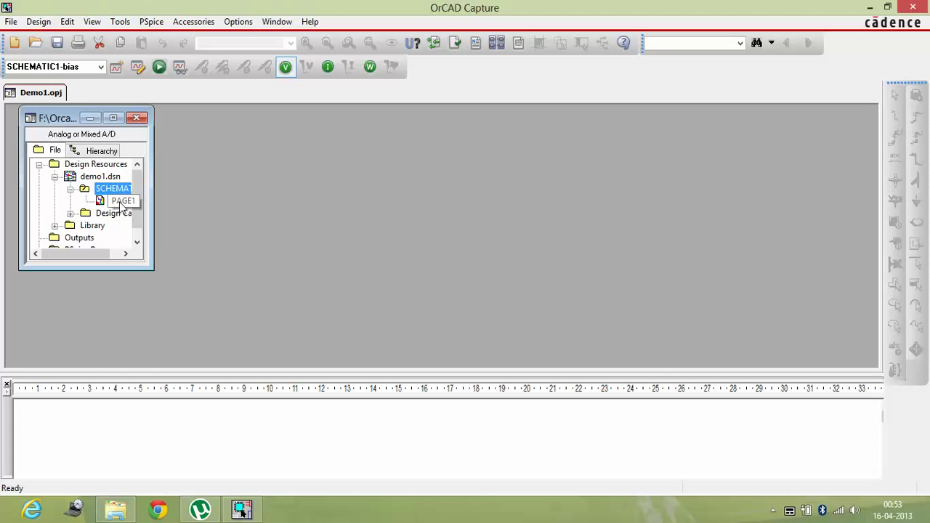
double_click(118, 202)
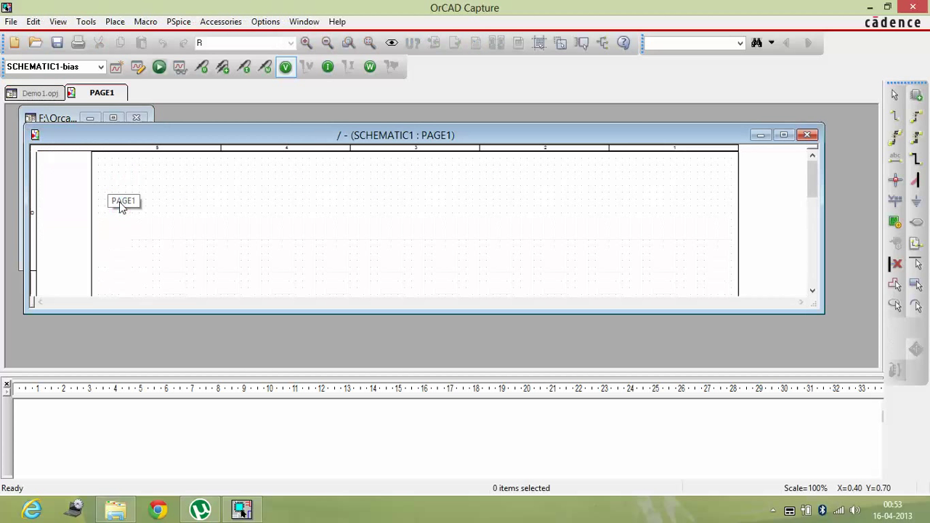
- Maximize PAGE1, shrink the session log, and delete the GND_0 symbol and its note
left_click(784, 135)
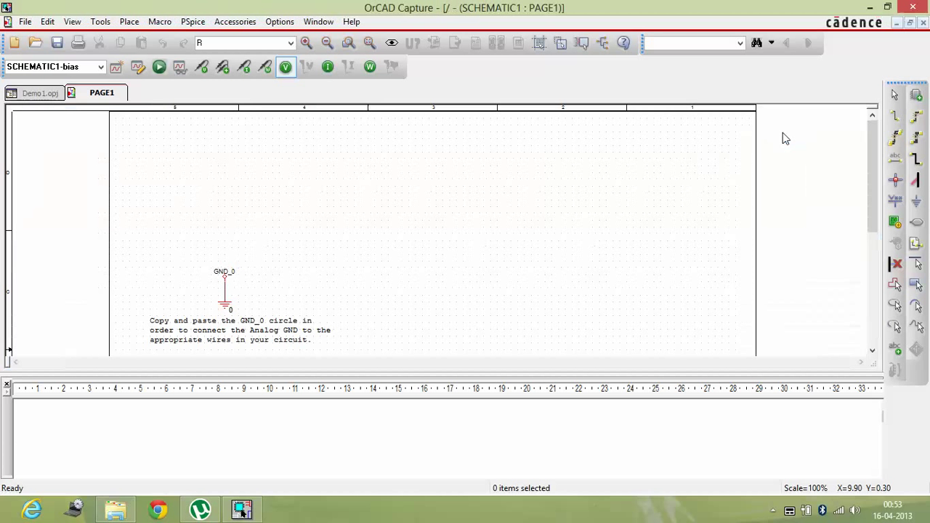
left_click(372, 379)
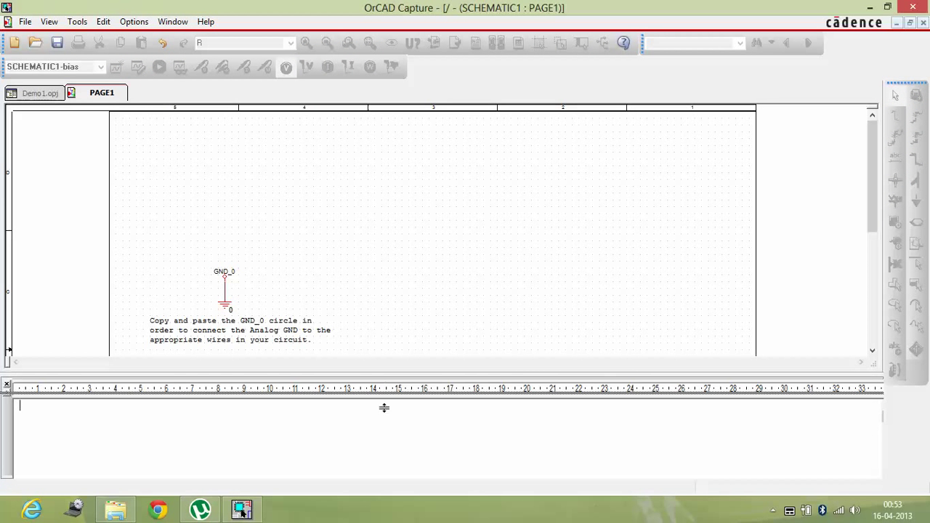
left_click_drag(384, 408, 376, 515)
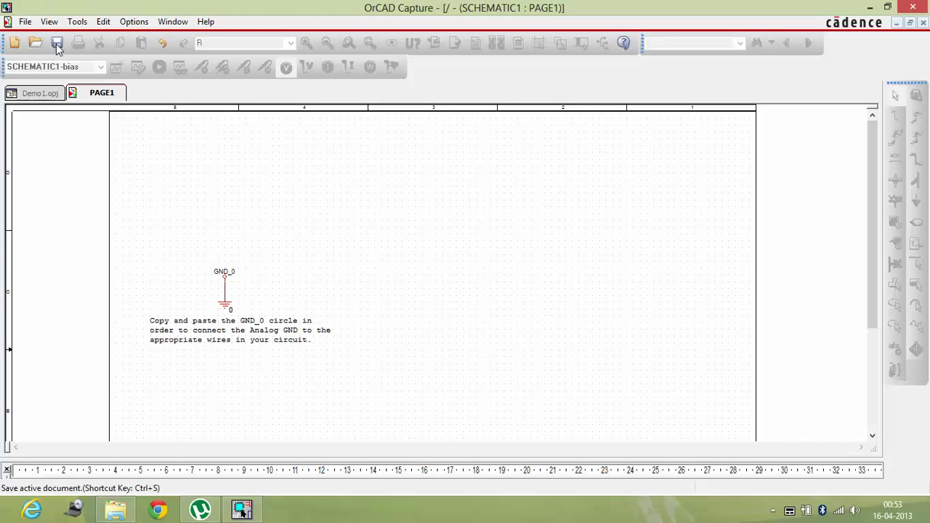
left_click_drag(320, 262, 143, 369)
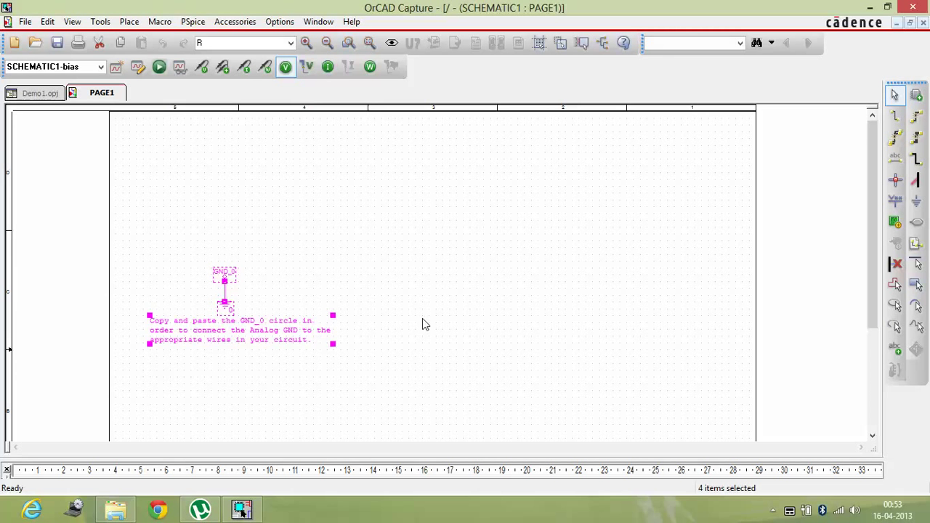
key("Delete")
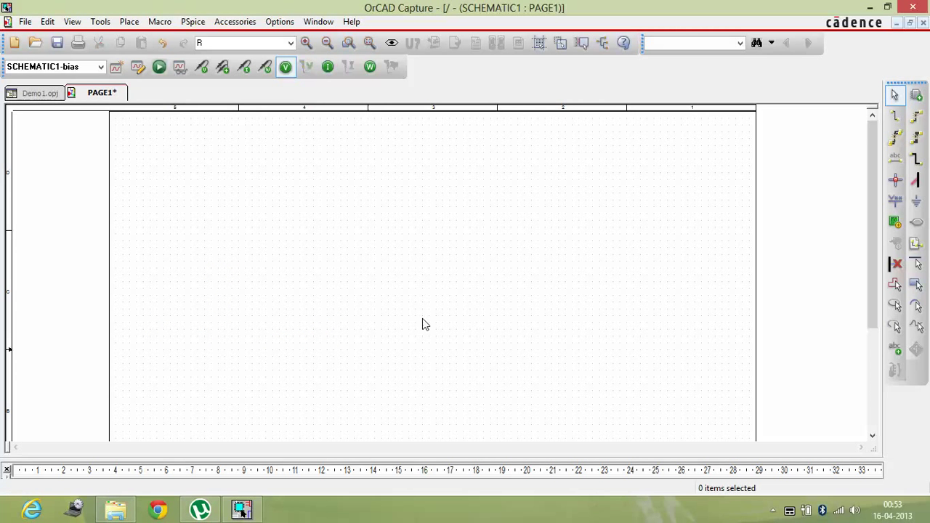
- Add every .olb library in the pspice folder, leaving out the modeled and advanls subfolders
left_click(917, 99)
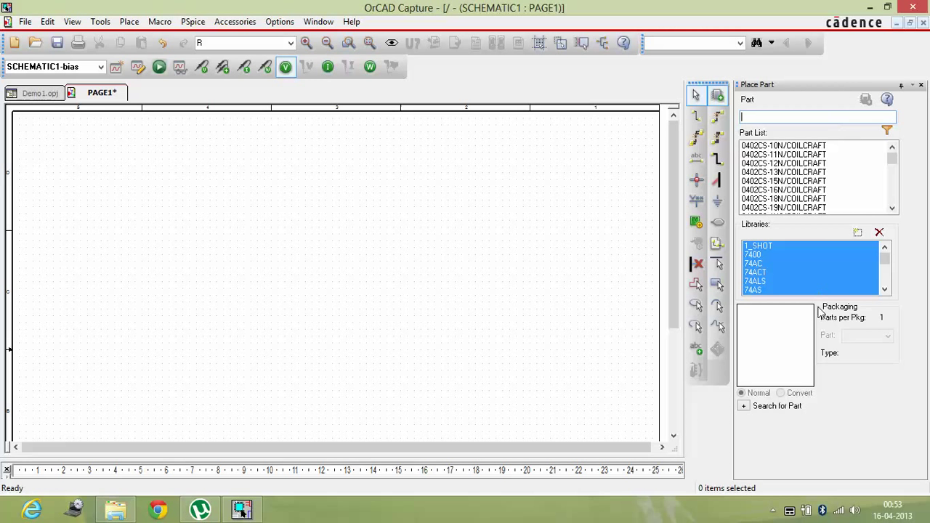
left_click(858, 234)
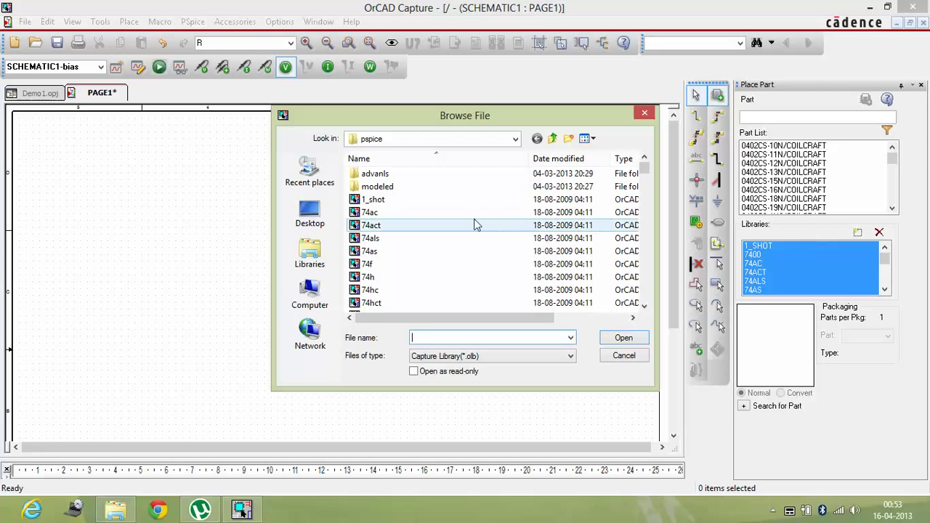
left_click(474, 225)
key("ctrl+a")
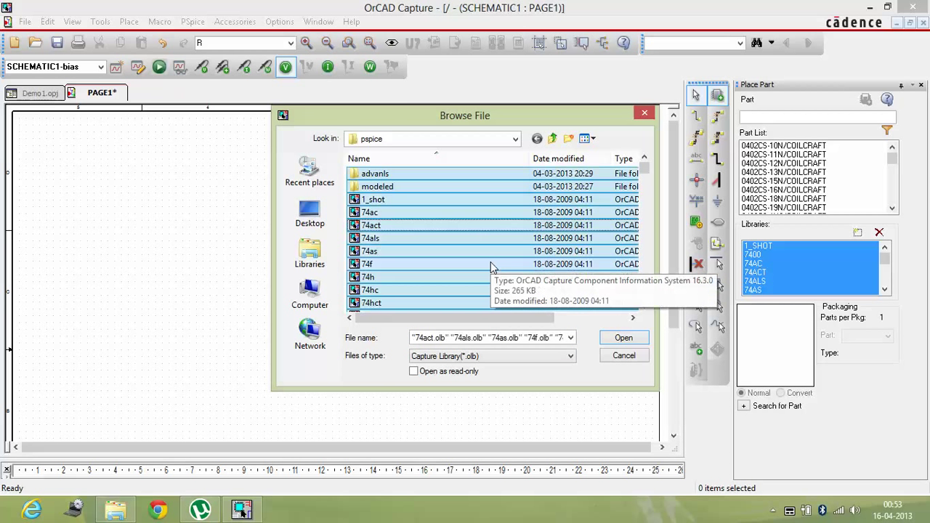
left_click(427, 187, "ctrl")
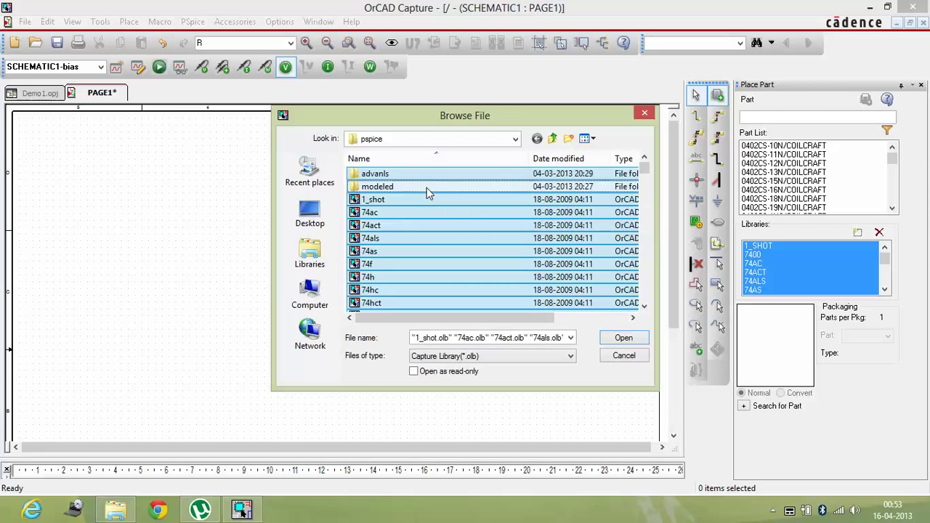
left_click(450, 185, "ctrl")
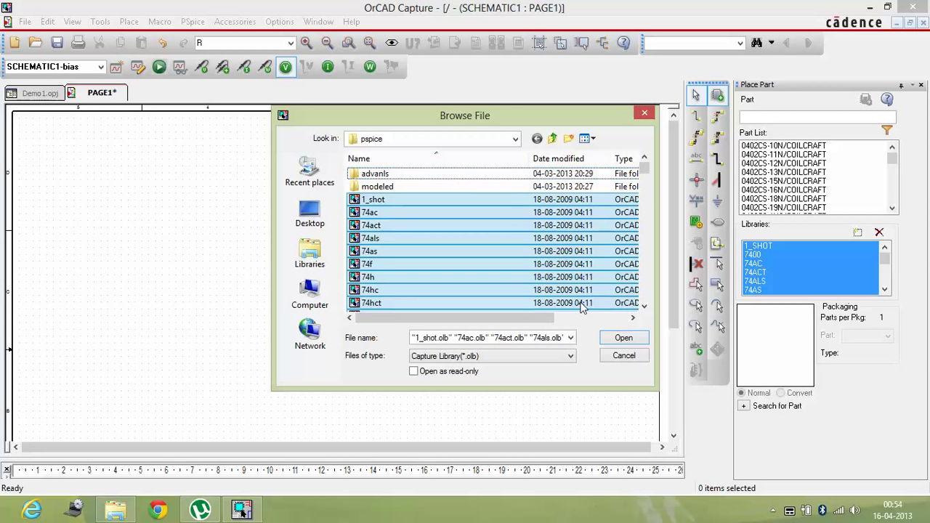
left_click(627, 337)
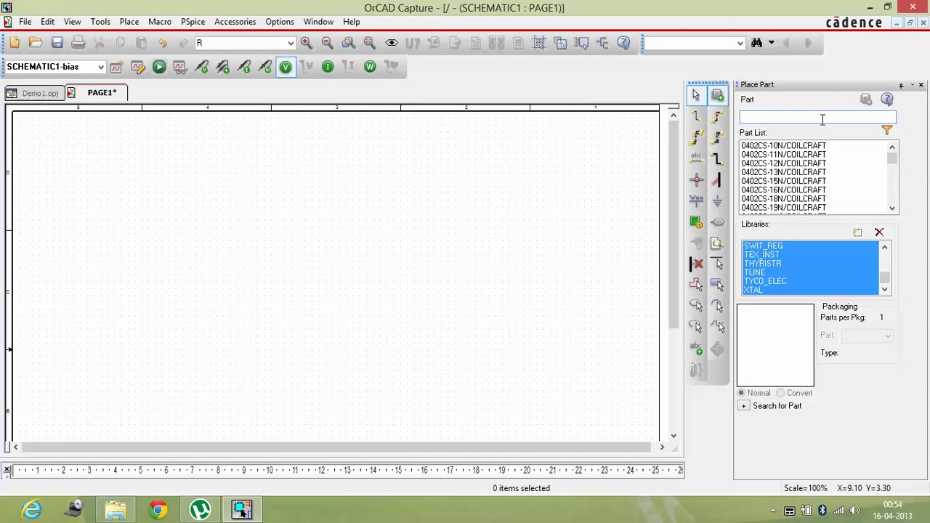
- Place a BC547B transistor as Q1 near the page centre
type("b")
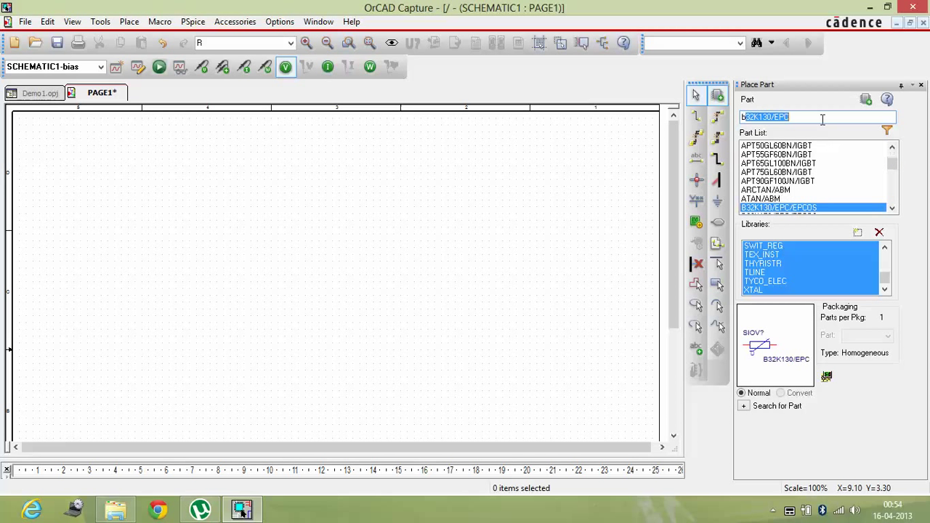
type("c")
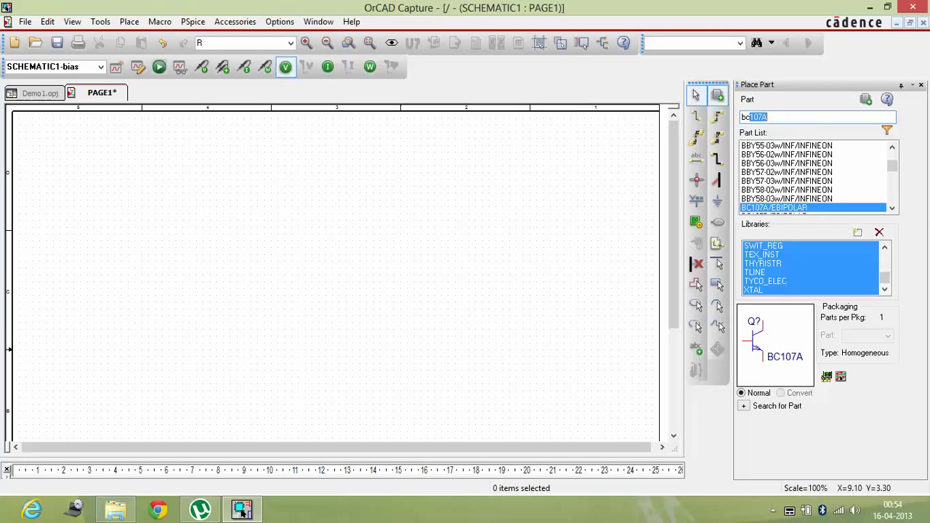
type("547")
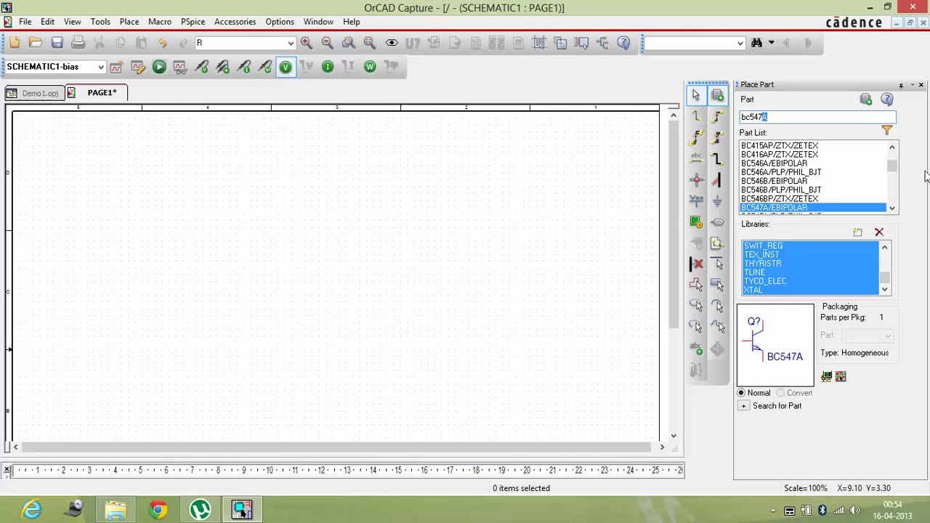
type("b")
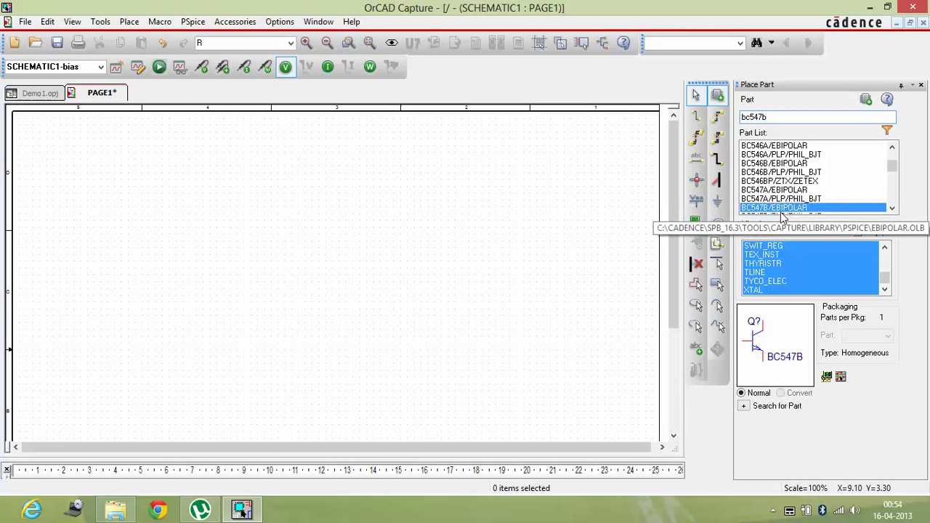
key("Return")
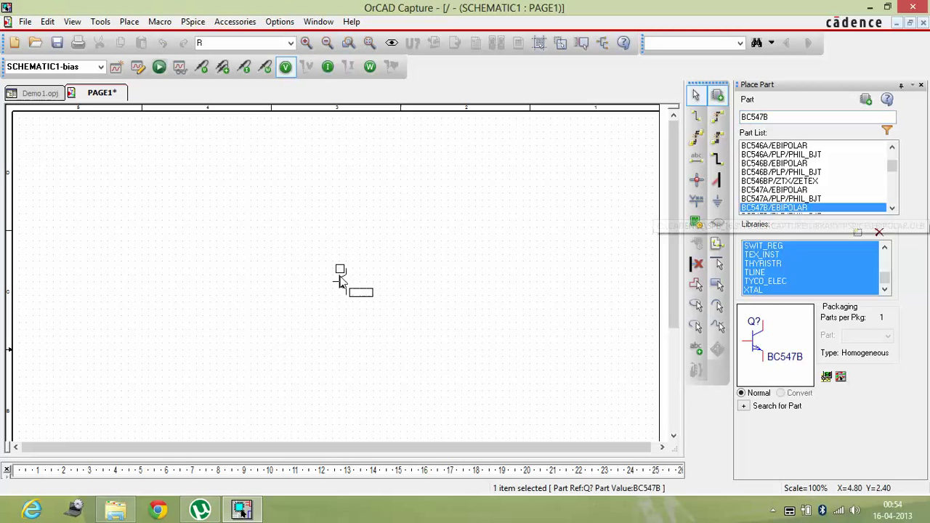
left_click(342, 251)
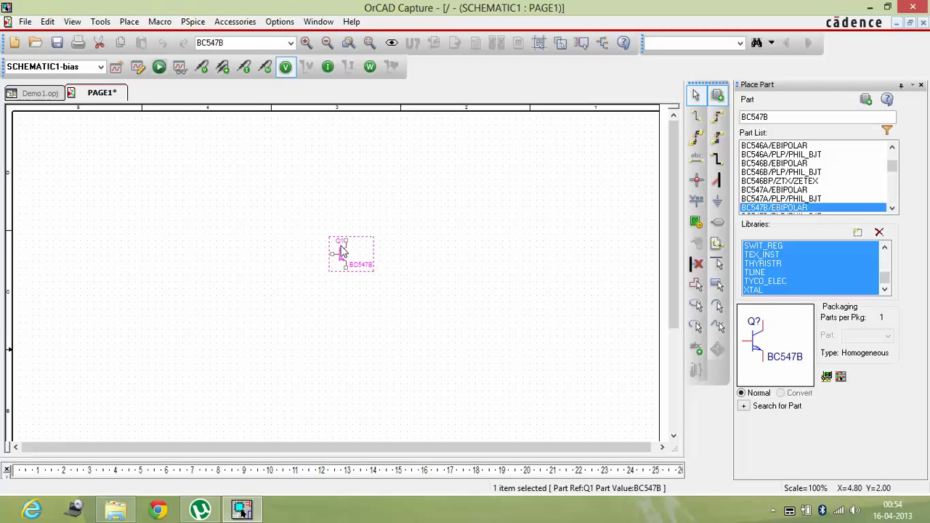
key("Escape")
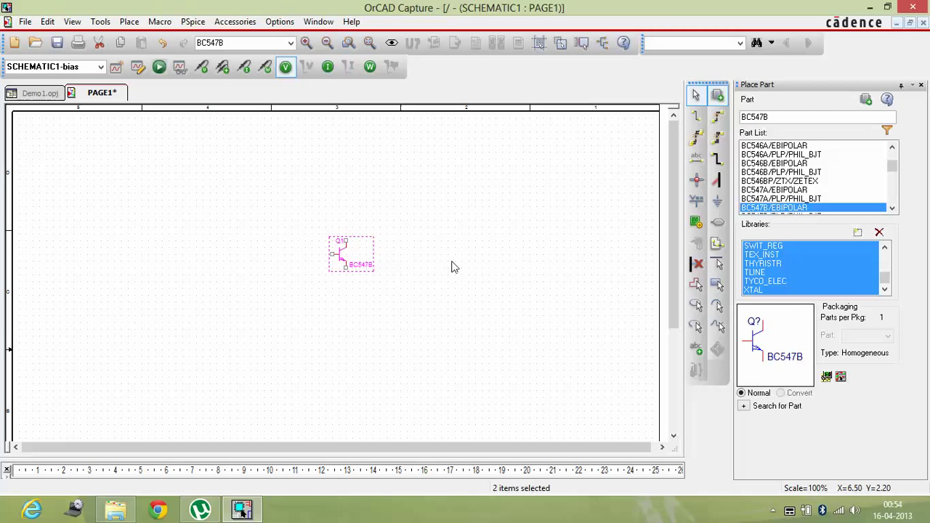
left_click(499, 252)
- Place a 0 ground symbol just below Q1
left_click(717, 204)
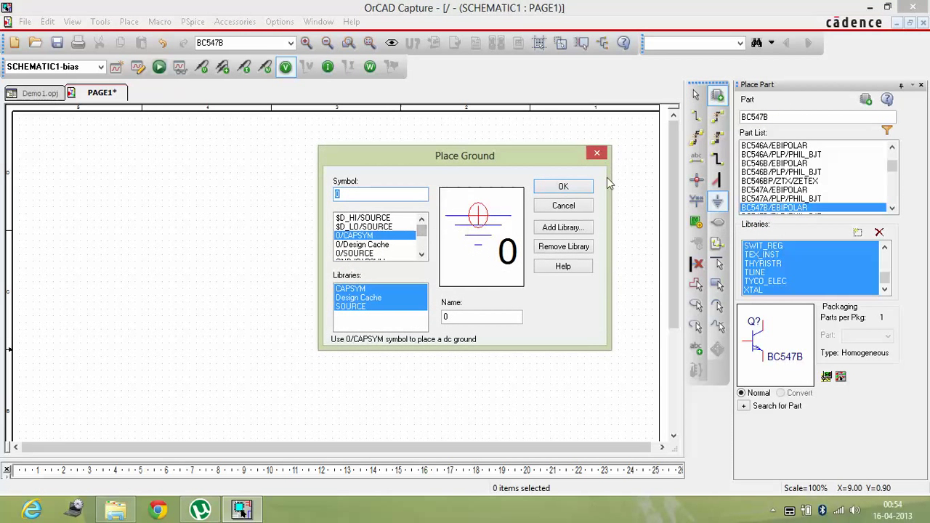
left_click(581, 187)
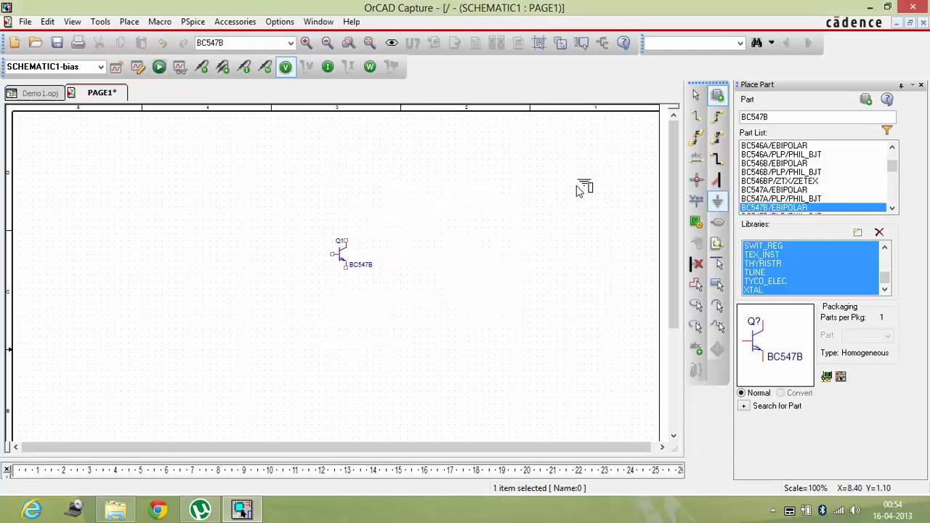
left_click(347, 334)
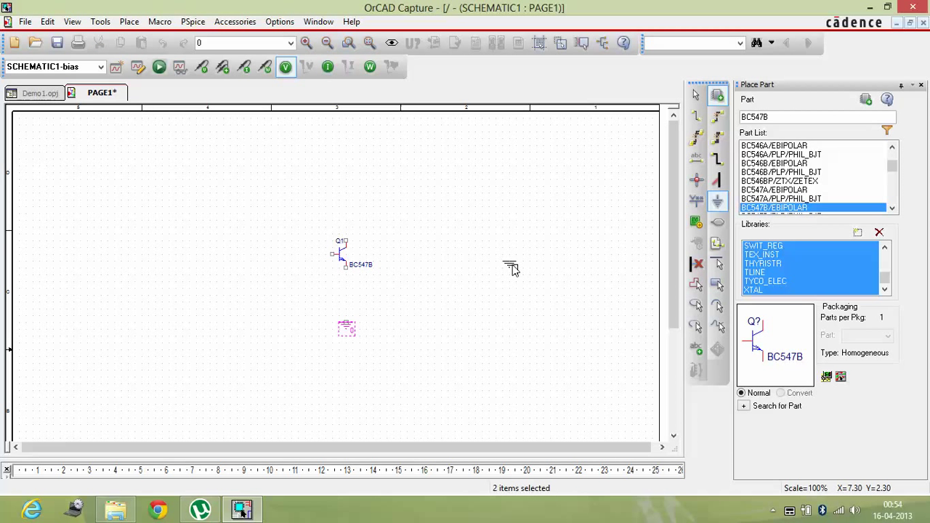
key("Escape")
left_click(389, 338)
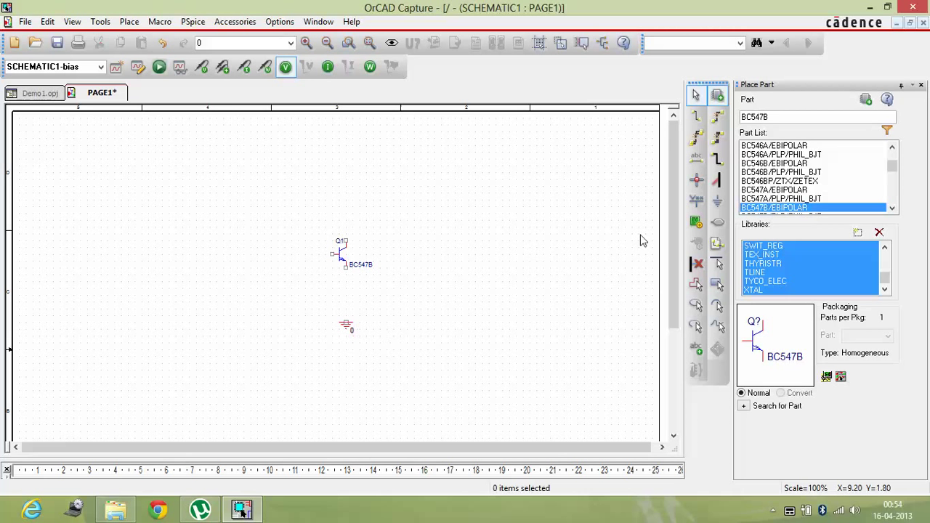
- Place four R/ANALOG resistors: R1 above Q1, R2 below, R3 and R4 to the left
double_click(792, 113)
type("r")
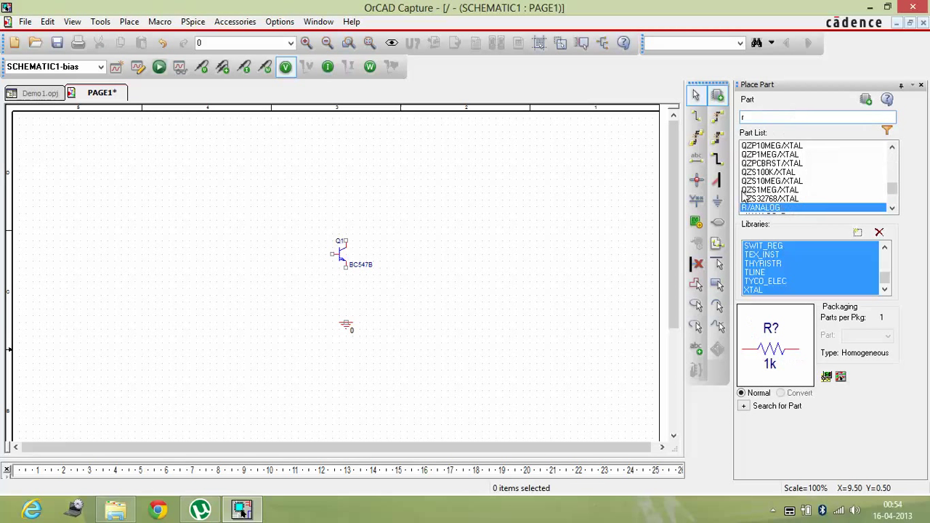
double_click(760, 208)
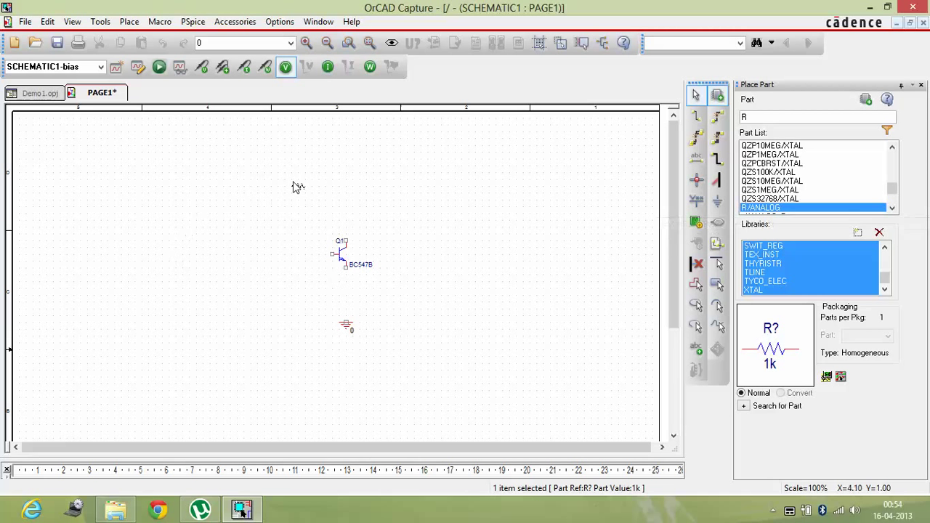
left_click(343, 190)
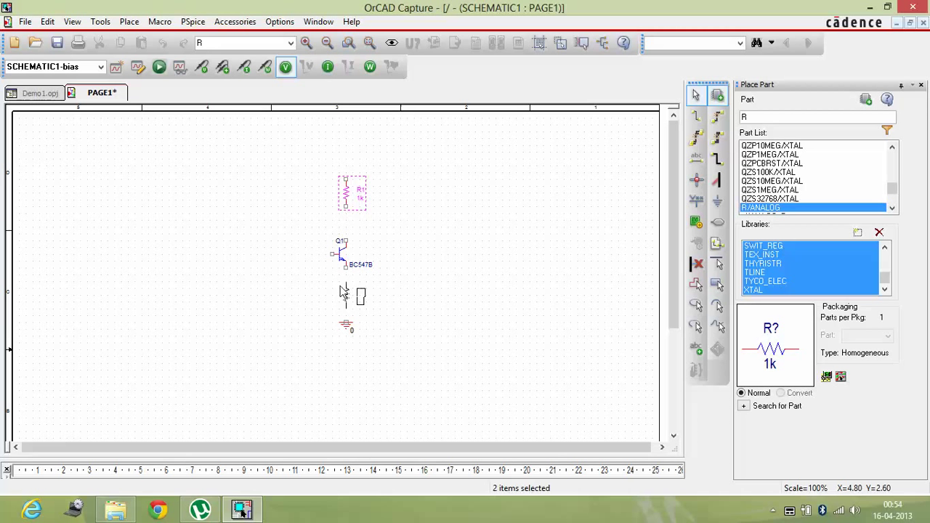
left_click(344, 292)
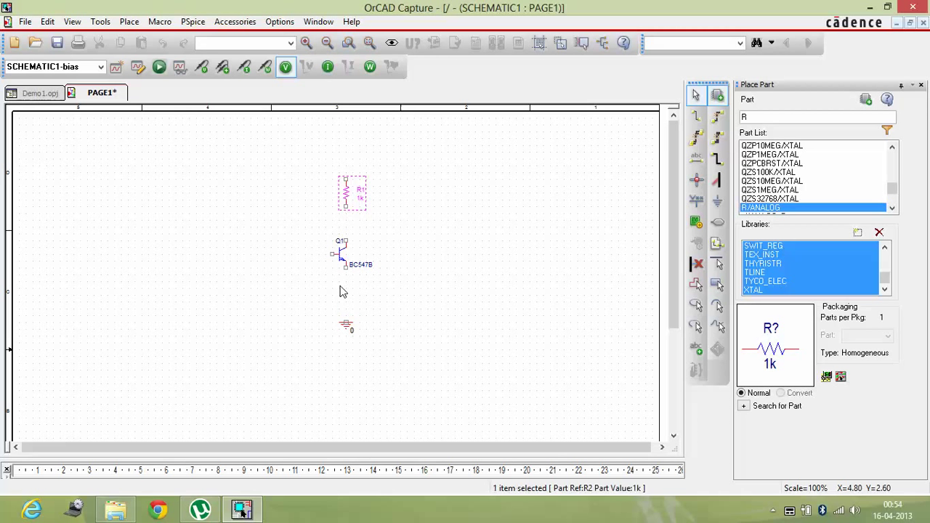
left_click(289, 295)
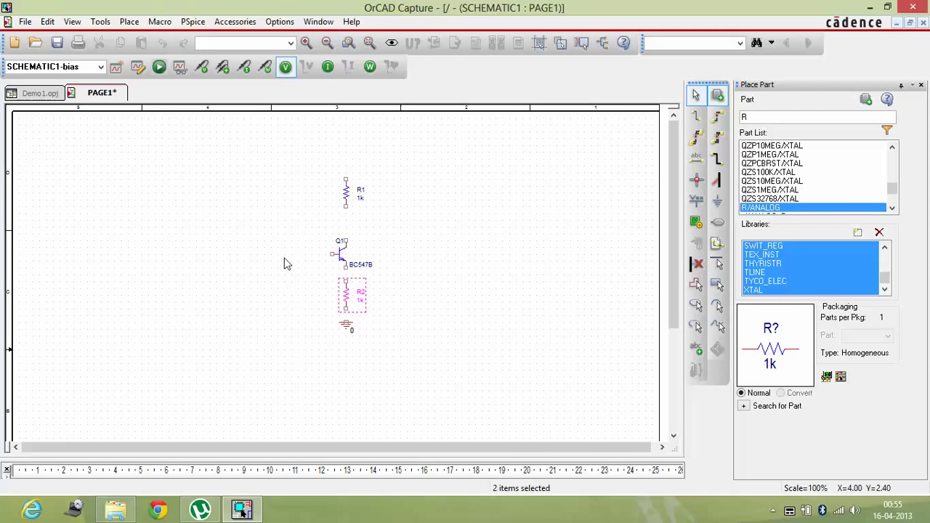
left_click(289, 193)
key("Escape")
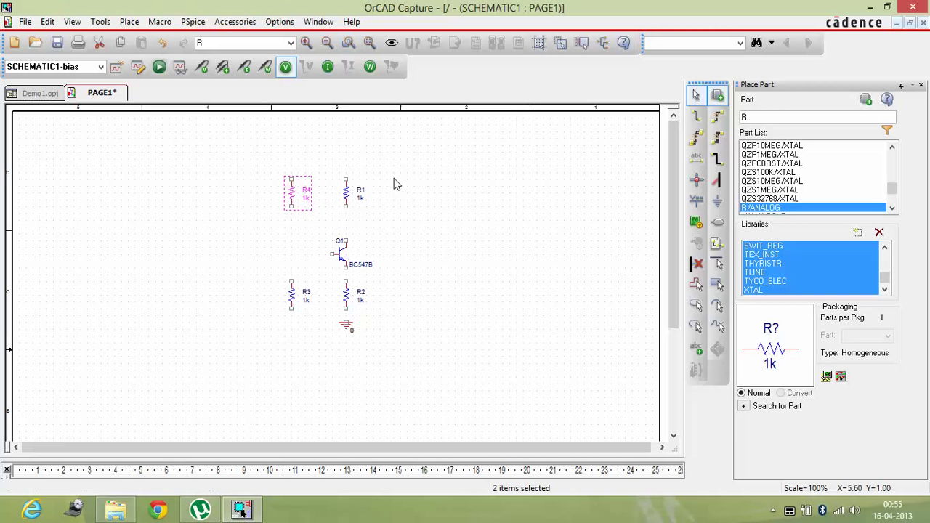
- Wire R1 to Q1's collector, join the R1 and R4 tops, and connect R4 to R3
left_click(696, 116)
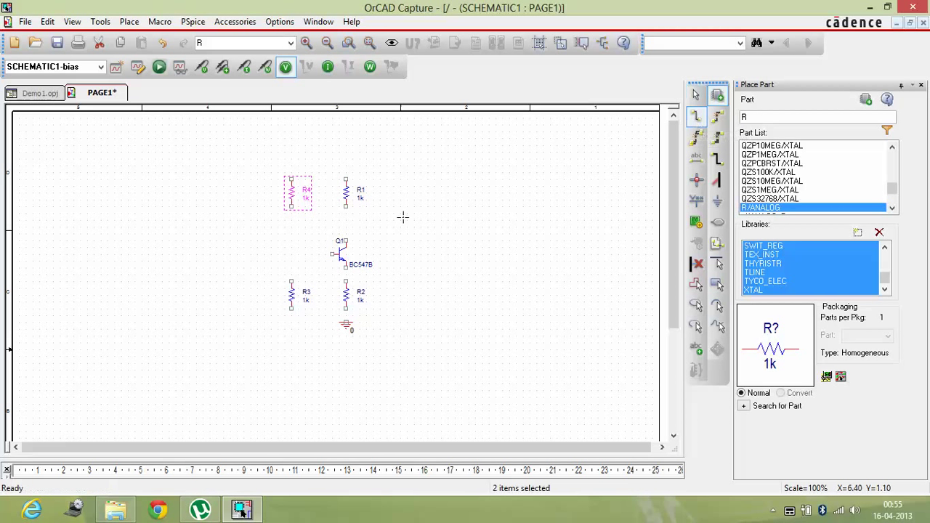
left_click(345, 207)
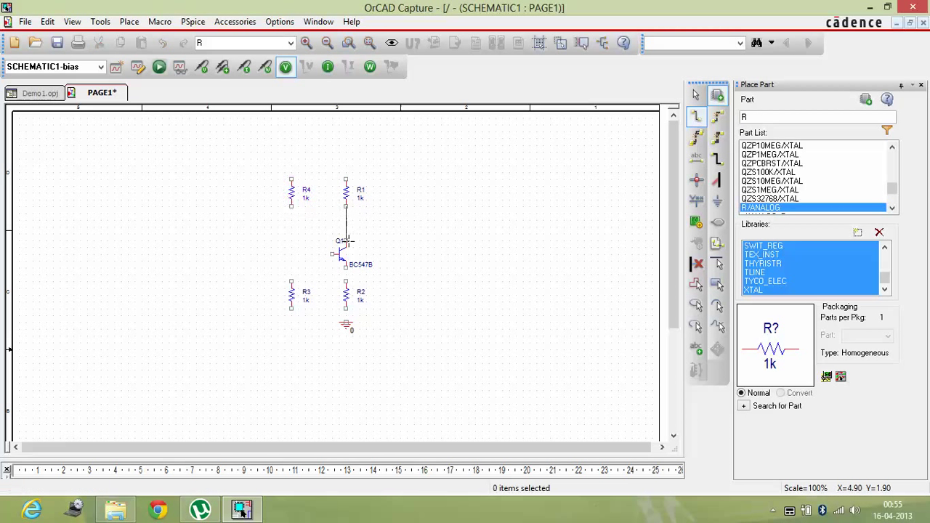
left_click(345, 240)
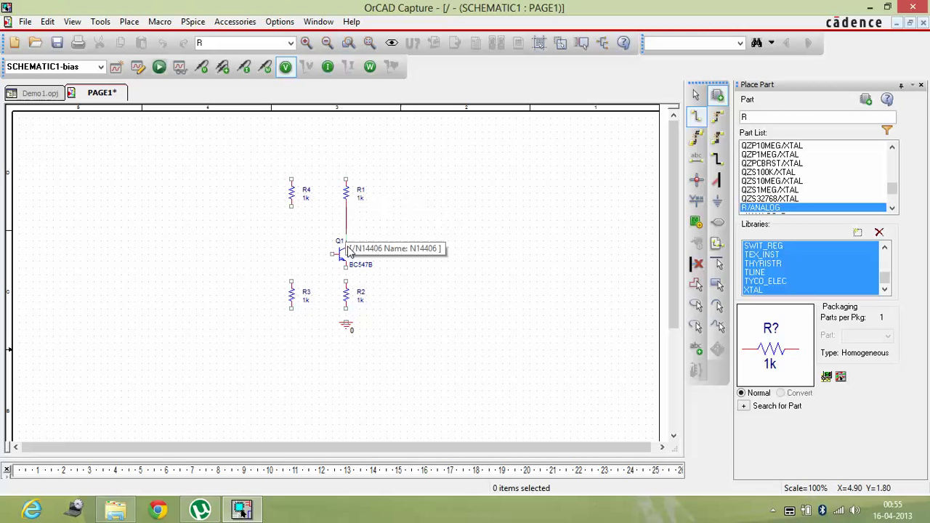
key("Escape")
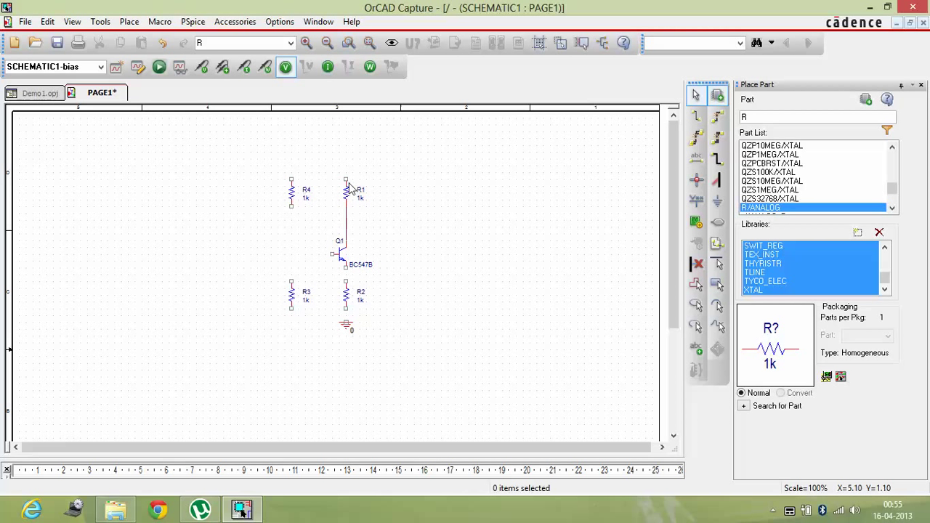
key("w")
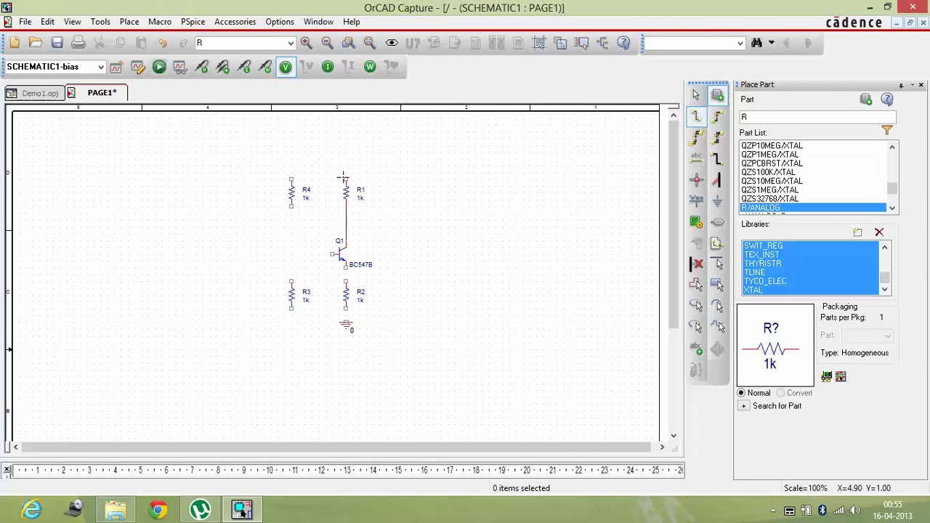
left_click(343, 177)
left_click(292, 179)
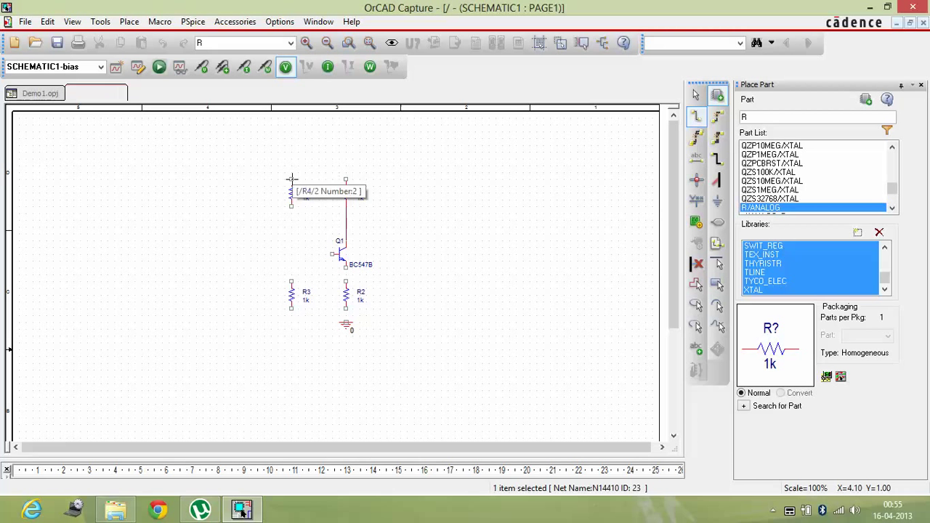
left_click_drag(291, 207, 292, 282)
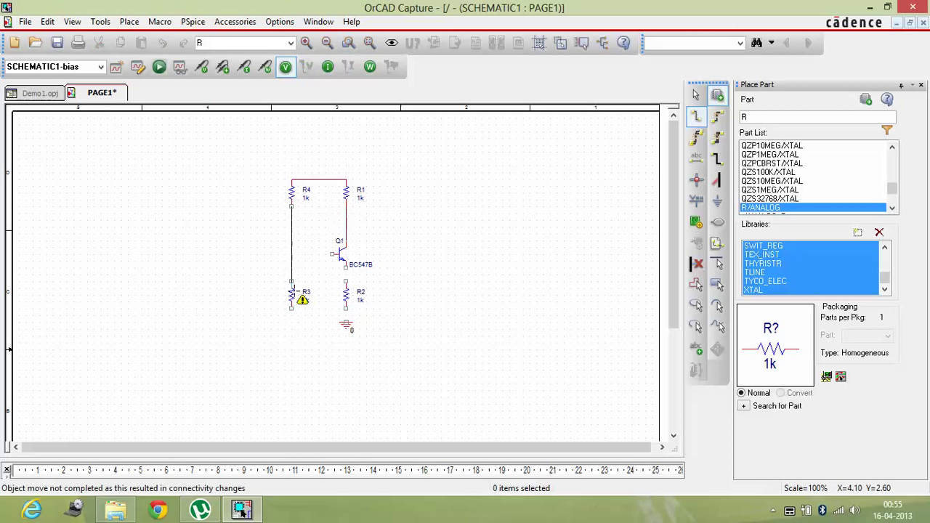
left_click(291, 281)
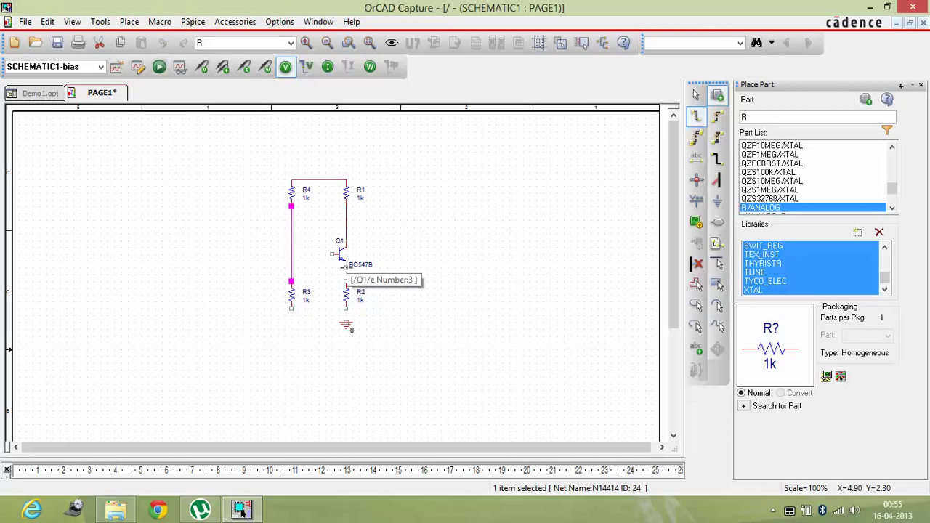
- Wire Q1's emitter to R2, R2 to ground, and join the R3 and R2 bottoms
left_click(345, 268)
left_click(346, 287)
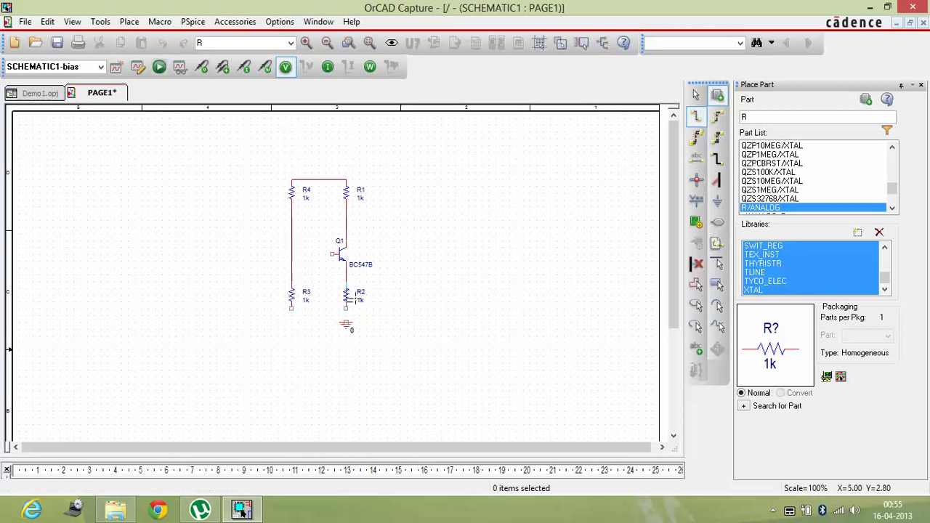
key("Escape")
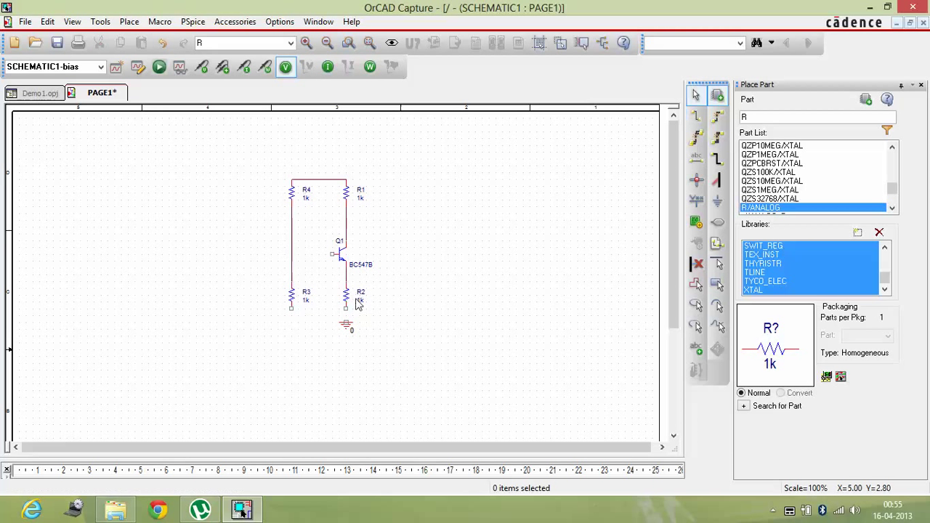
left_click(696, 118)
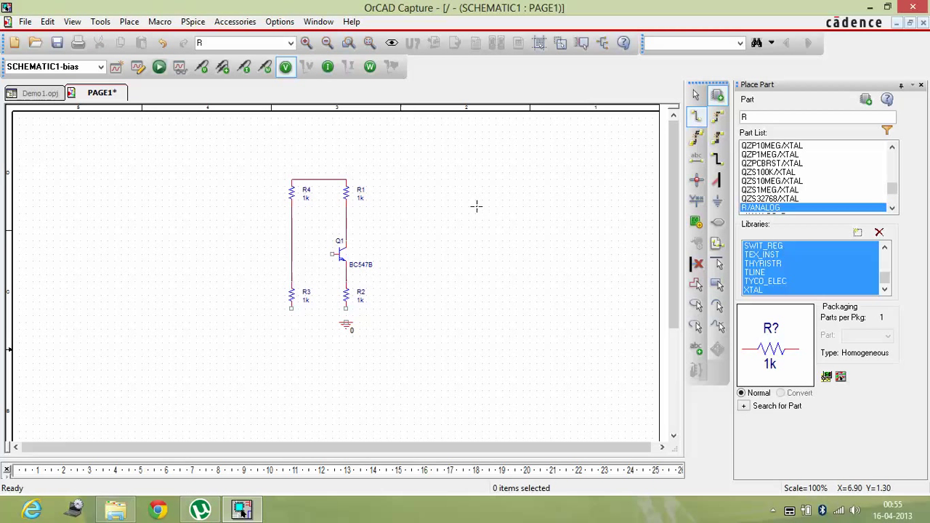
left_click(346, 307)
left_click(346, 321)
left_click(346, 310)
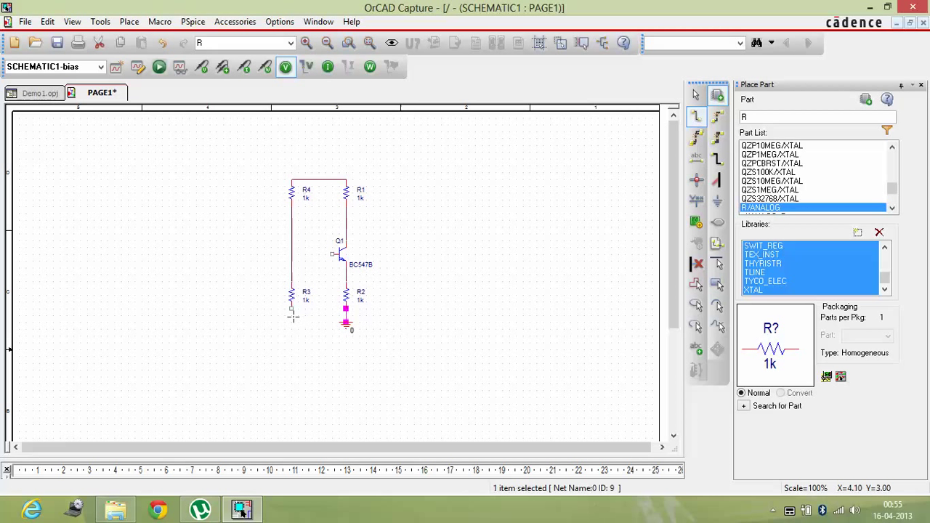
left_click(291, 308)
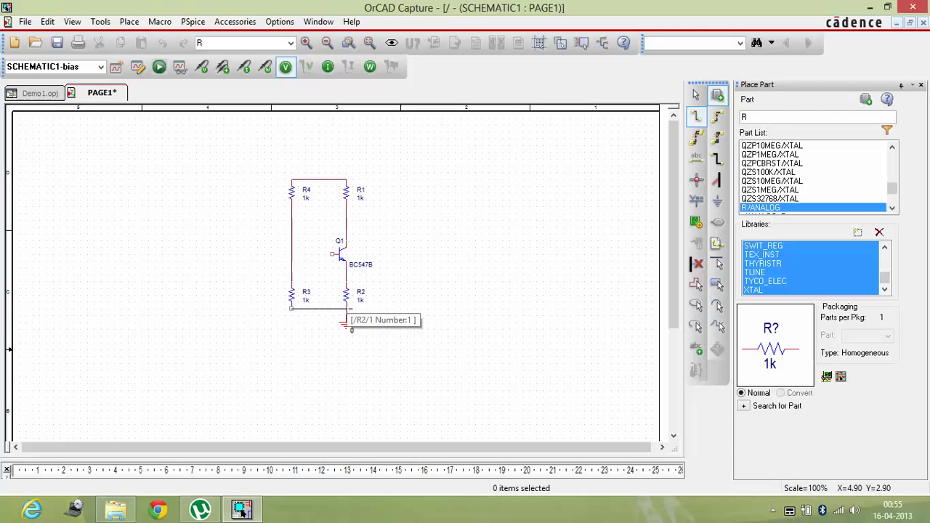
left_click(345, 308)
key("Escape")
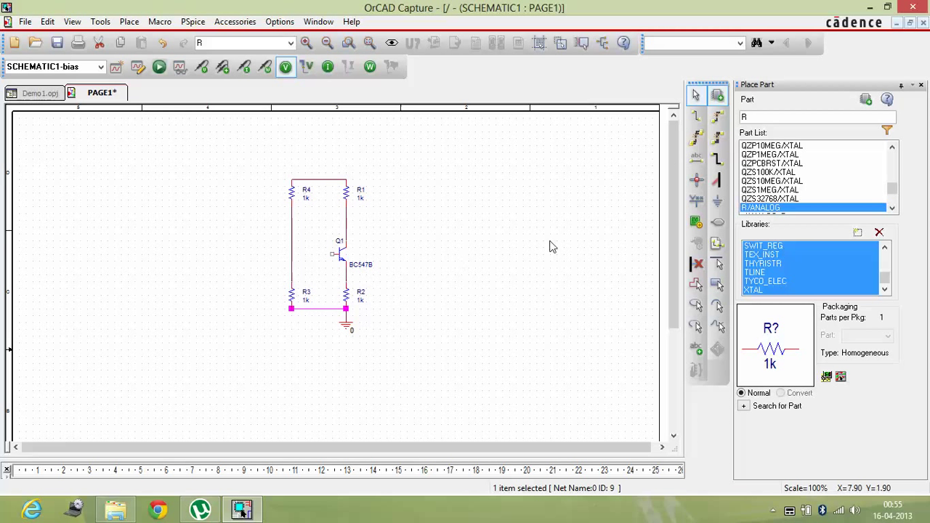
- Place C/ANALOG capacitors: C1 beside R2, horizontal C2 right of the collector, C3 left of the bias resistors
double_click(775, 119)
type("C")
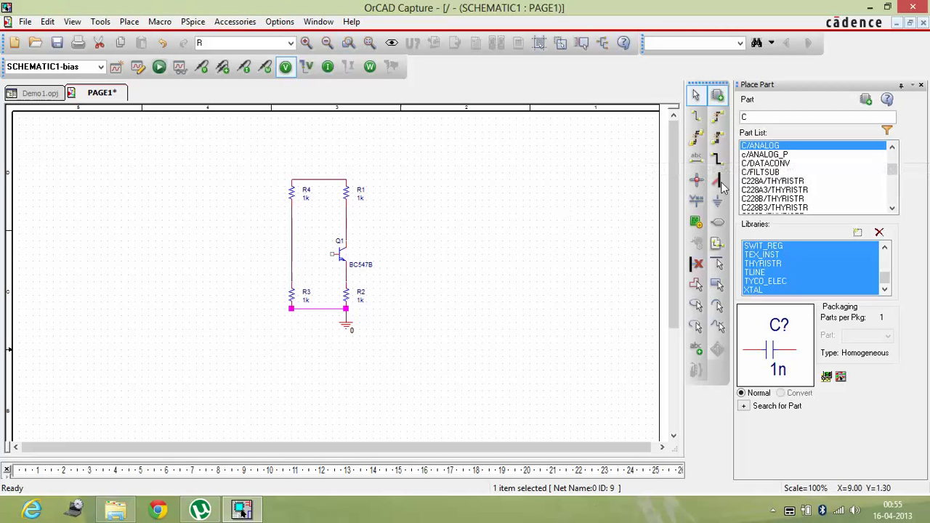
double_click(782, 147)
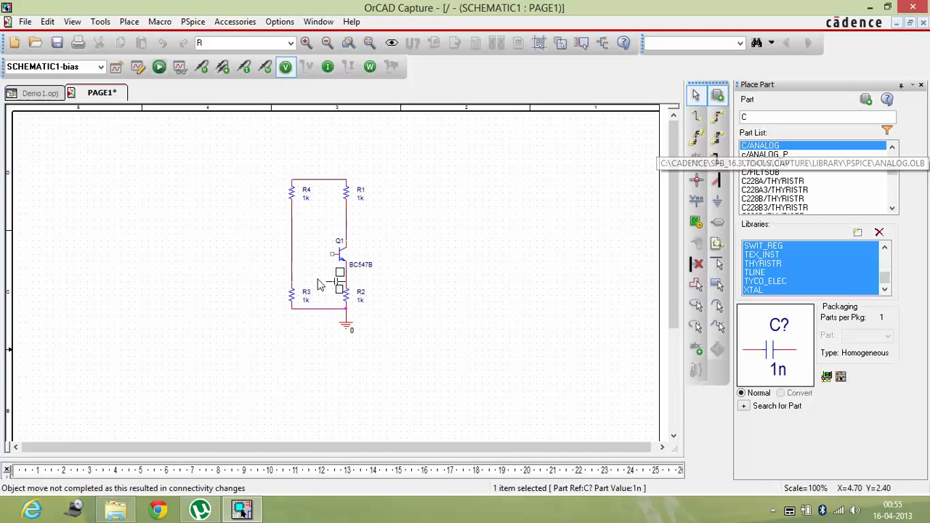
left_click(378, 291)
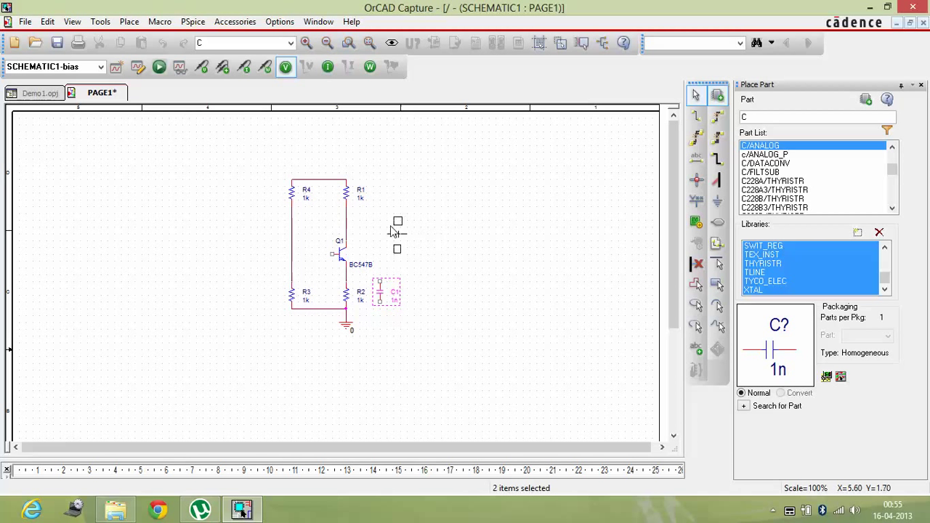
key("r")
left_click(391, 227)
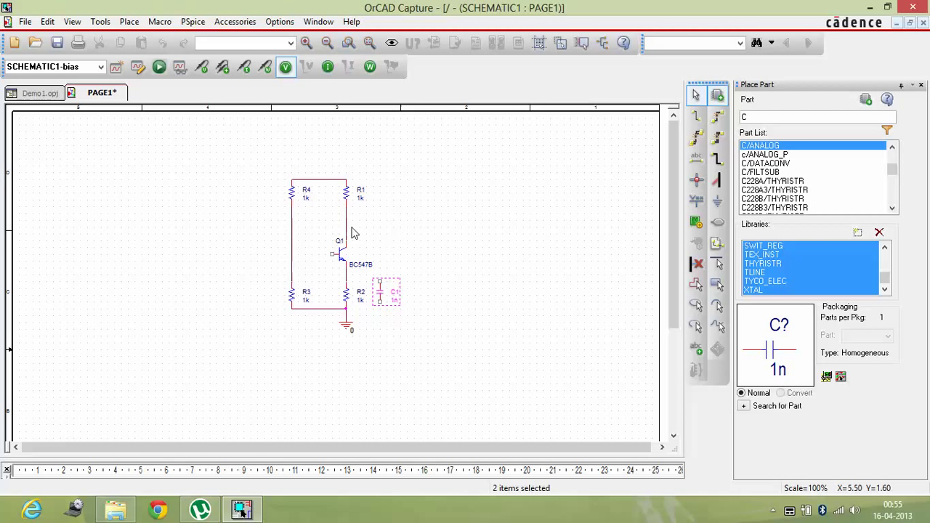
left_click(260, 252)
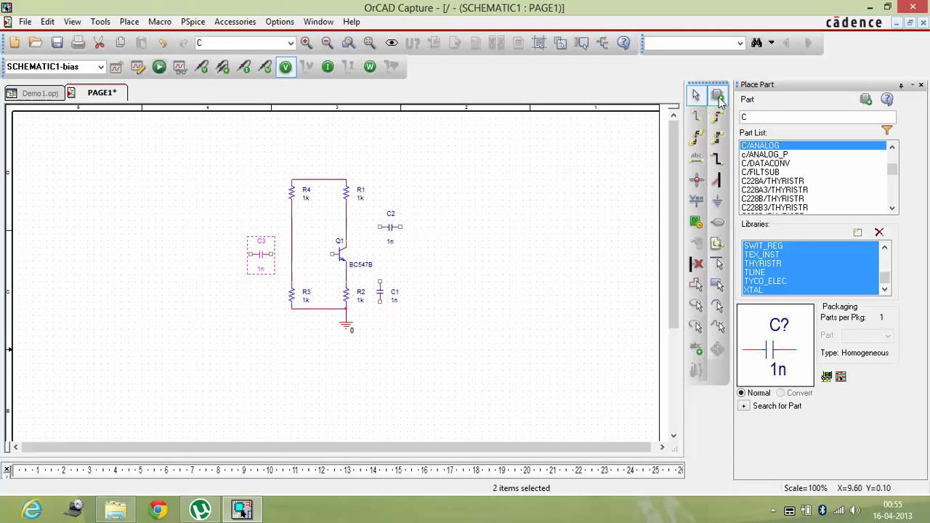
left_click(695, 117)
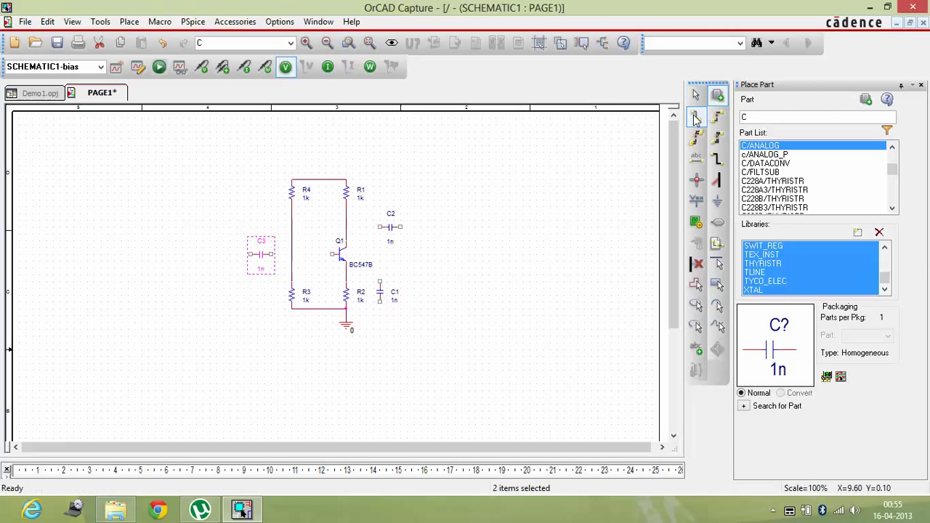
- Wire C2 to the collector node and connect C1 across R2 from emitter to ground
left_click(378, 227)
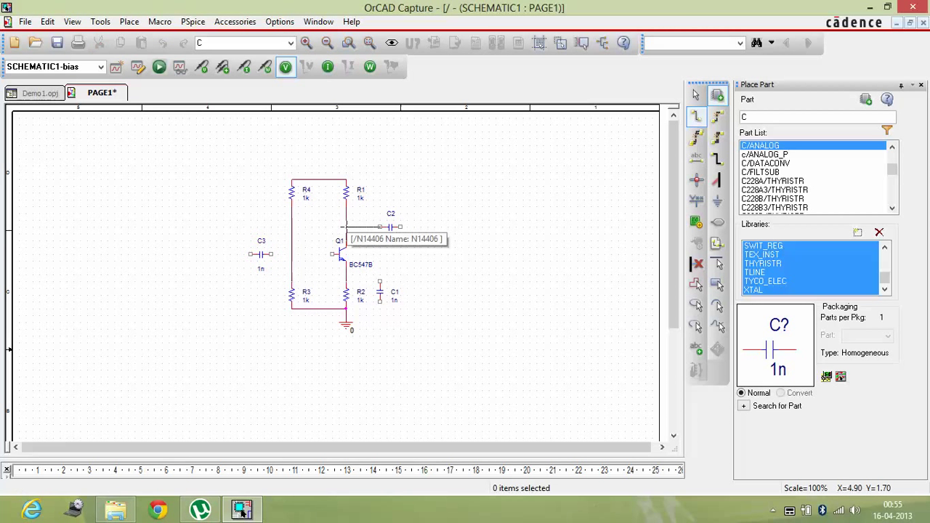
left_click(346, 227)
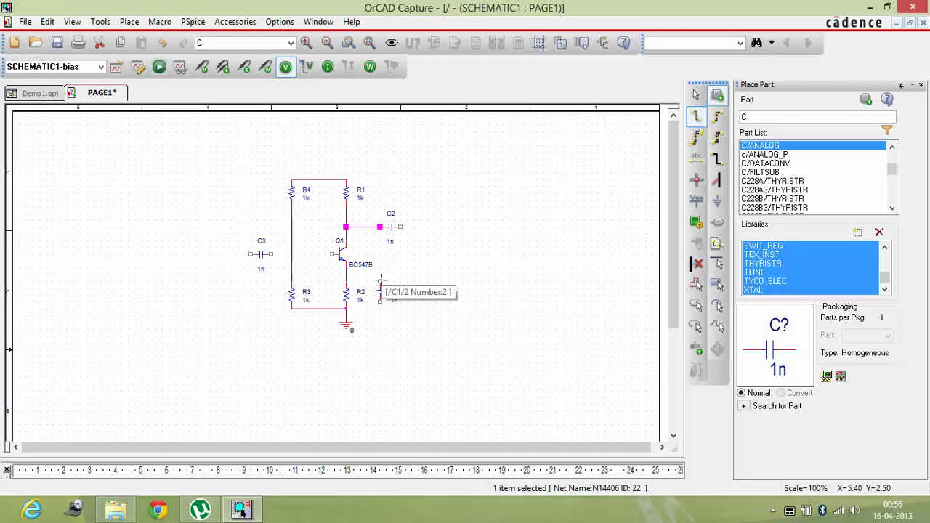
left_click(379, 281)
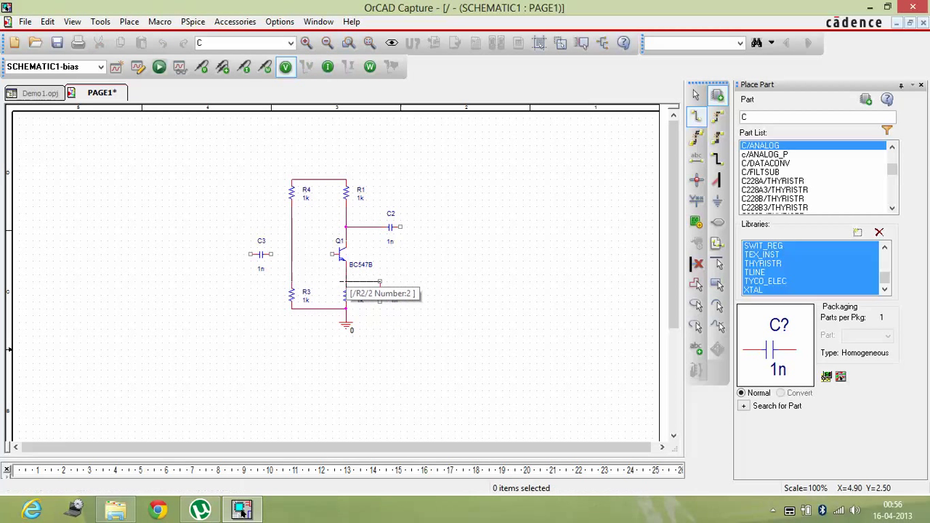
left_click(345, 282)
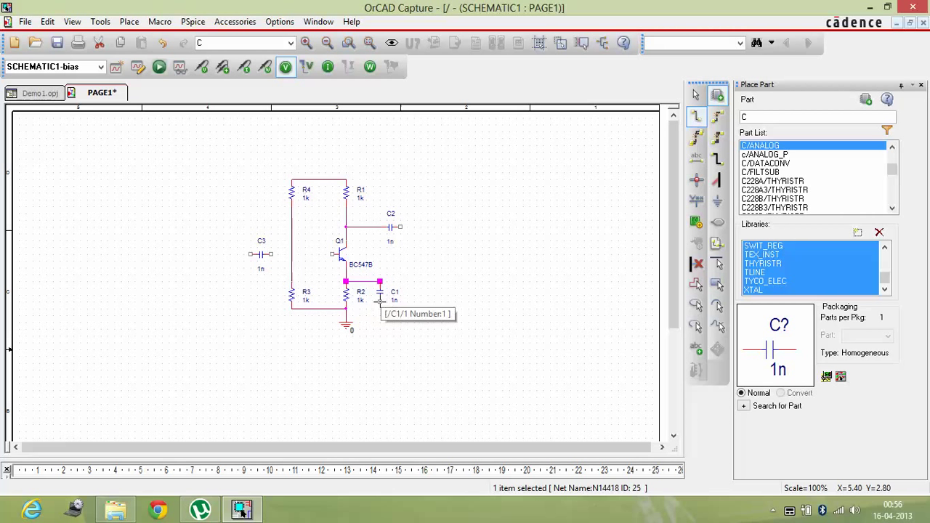
left_click(379, 300)
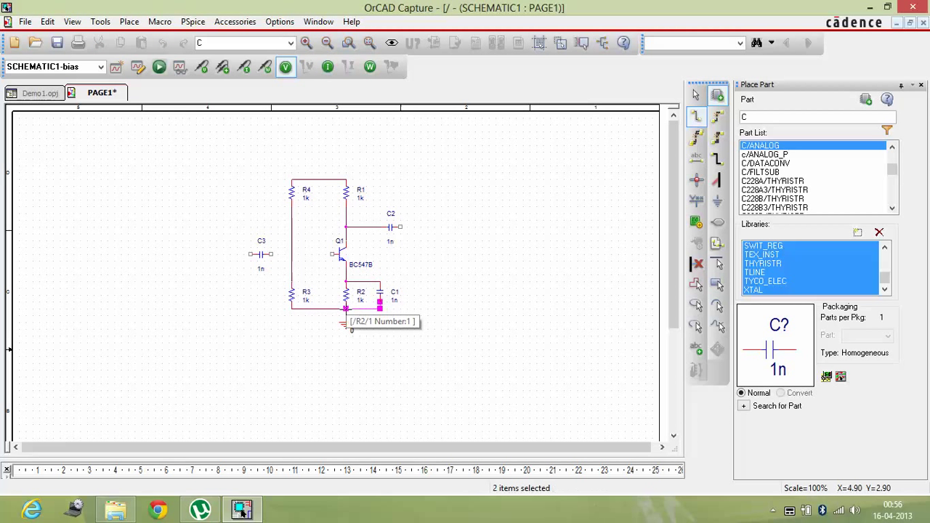
left_click(345, 309)
left_click(346, 309)
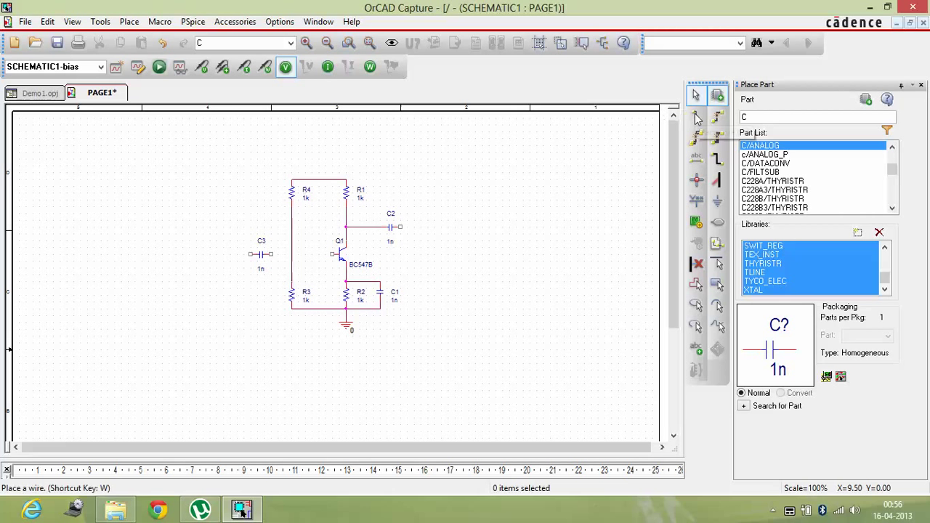
- Wire C3 to the R4/R3 bias node and that node to Q1's base
left_click(696, 119)
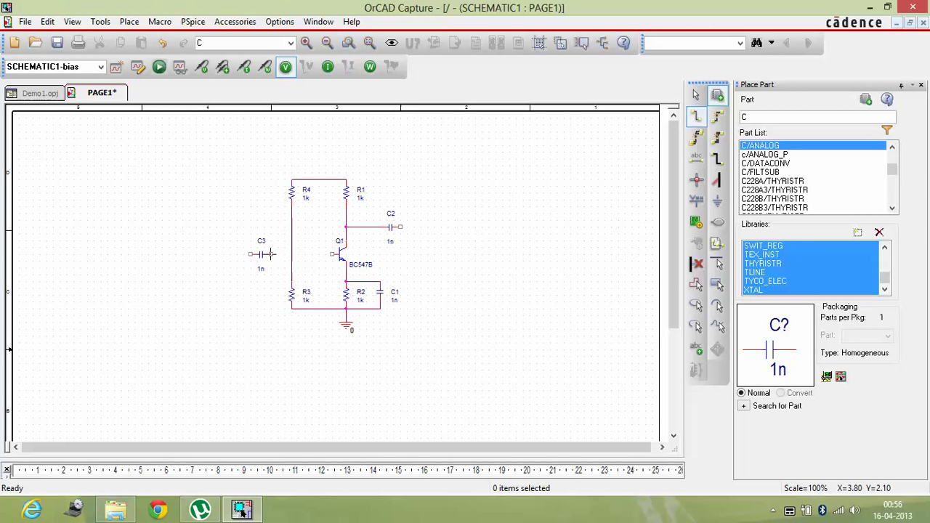
left_click(271, 254)
left_click(292, 253)
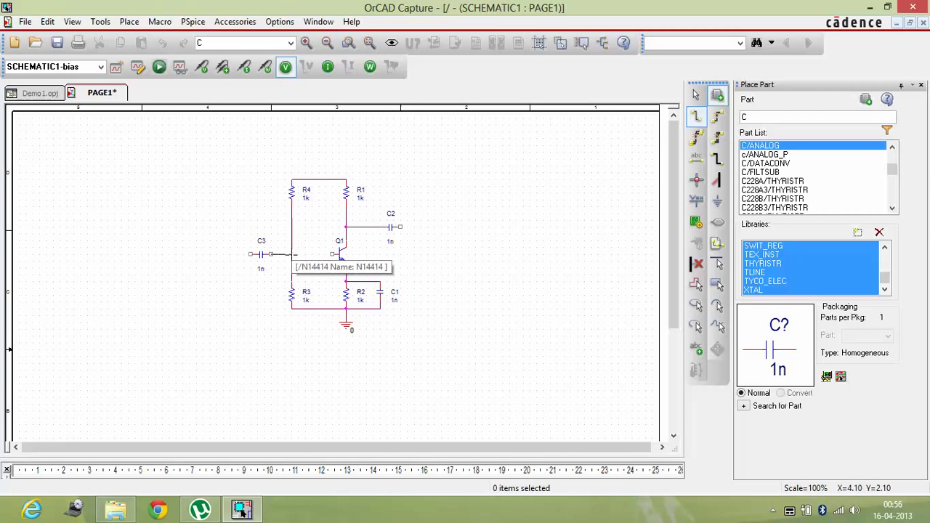
left_click(291, 254)
left_click(332, 254)
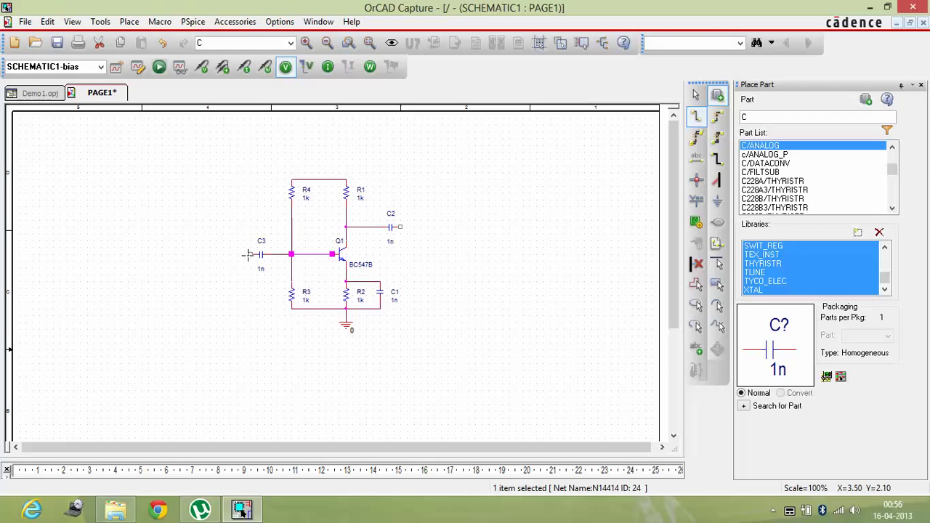
- Place a VAC/SOURCE AC source V1 to the left of C3
left_click(790, 117)
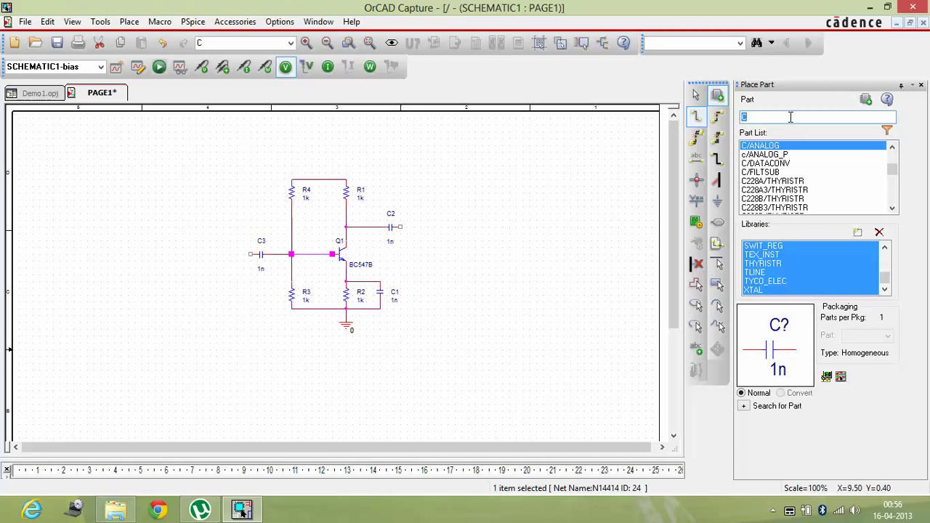
type("vac")
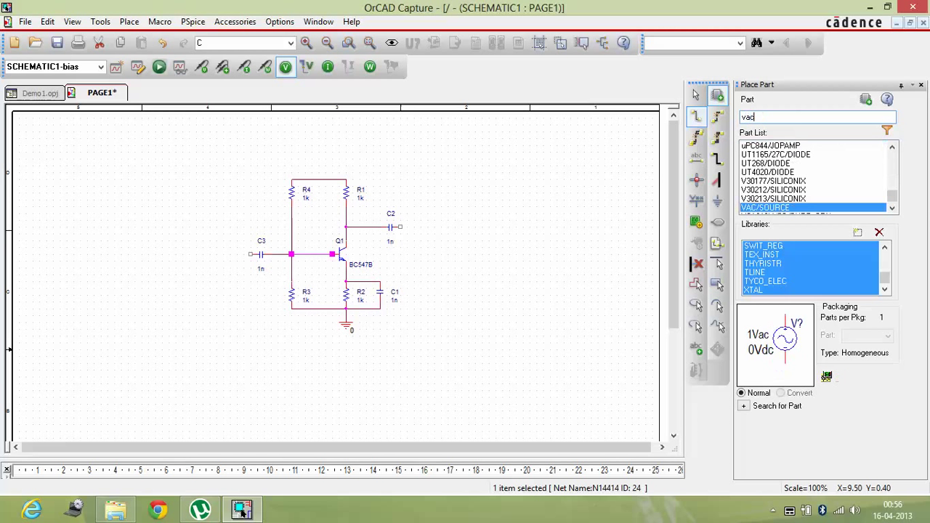
double_click(813, 211)
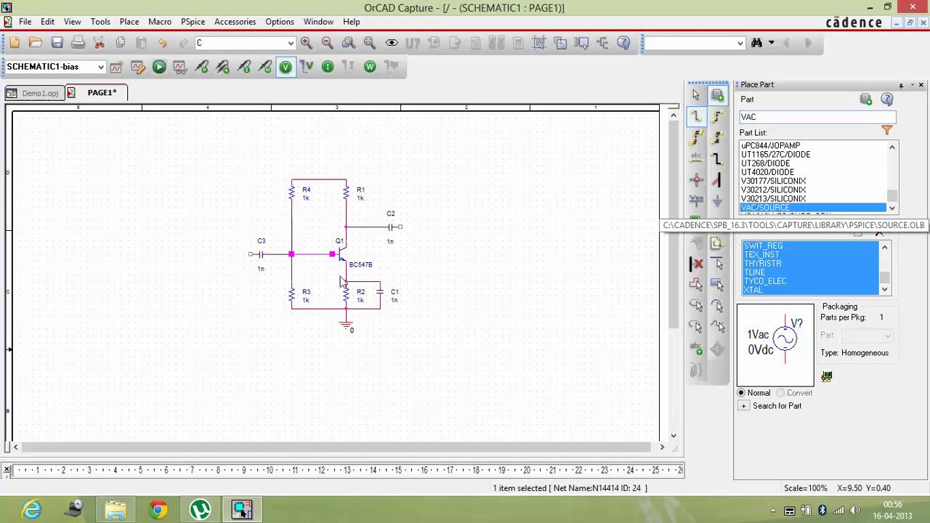
left_click(234, 285)
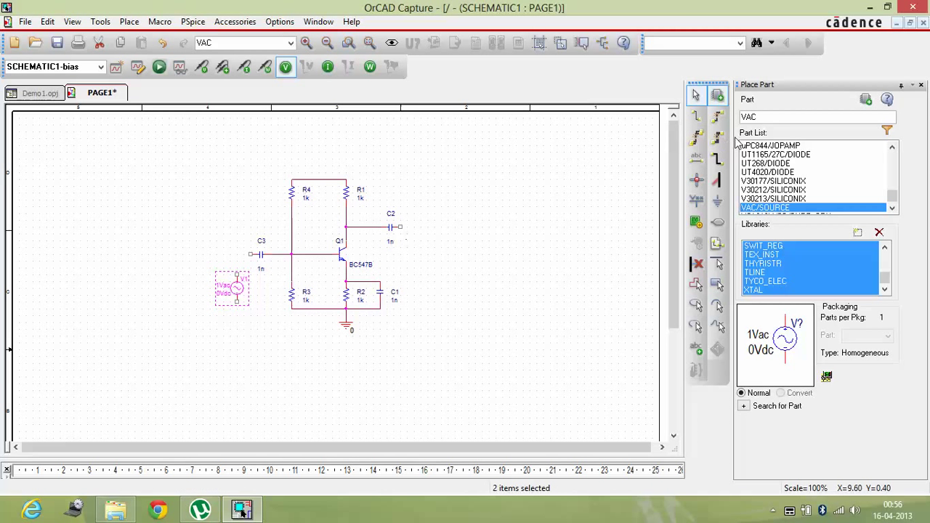
- Place a VDC/SOURCE DC supply V2 above the circuit
double_click(790, 117)
type("vdc")
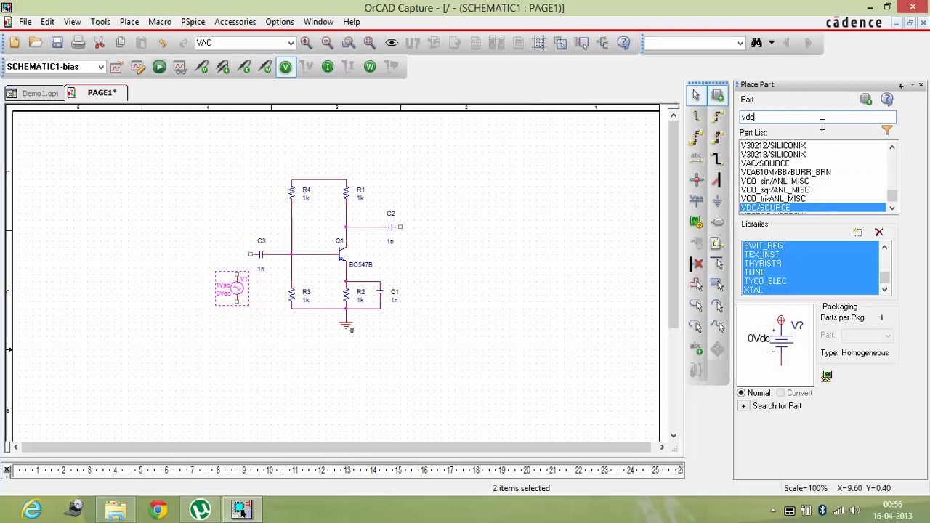
left_click(790, 208)
double_click(790, 208)
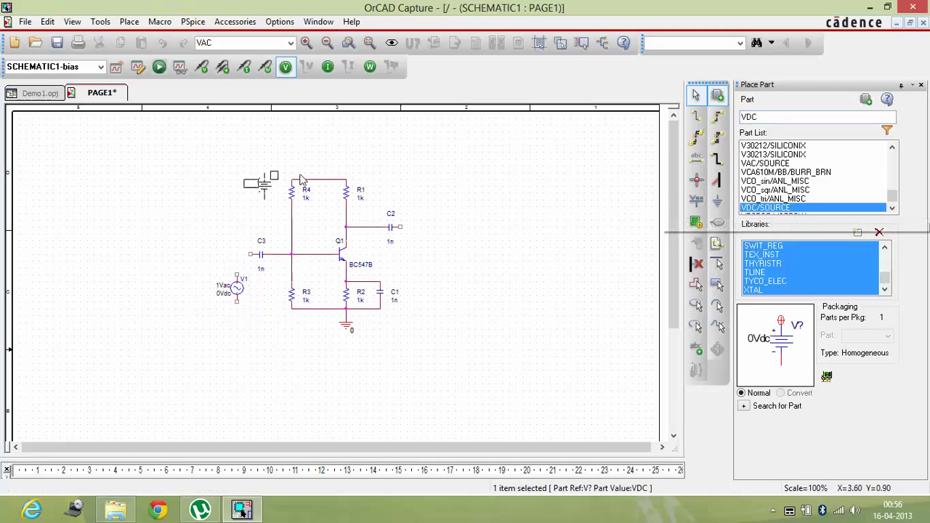
left_click(435, 150)
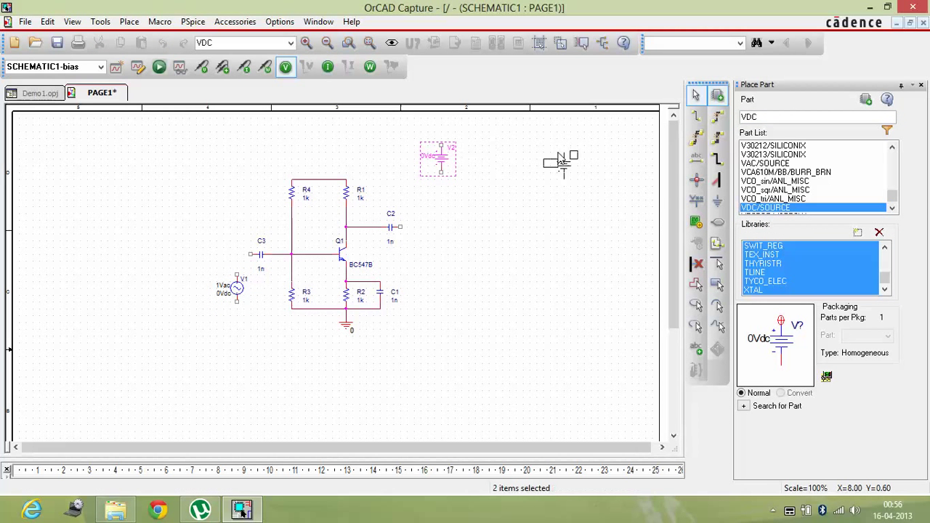
key("Escape")
left_click(696, 116)
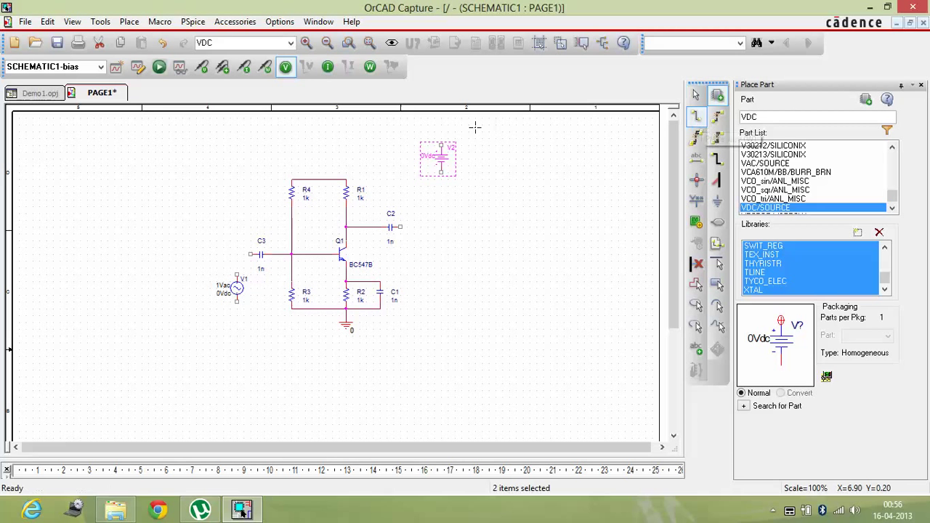
- Wire V2's top pin to the R4–R1 supply wire and its bottom pin to ground
left_click(440, 146)
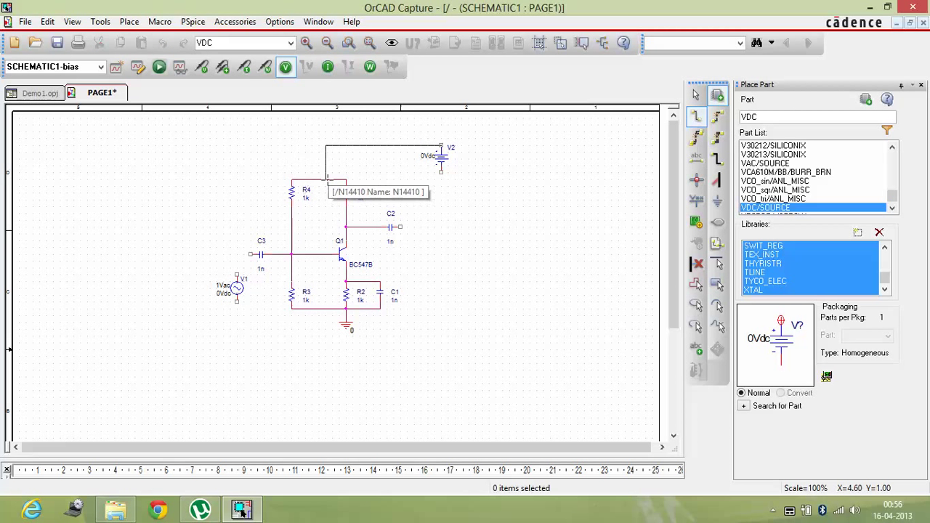
left_click(324, 179)
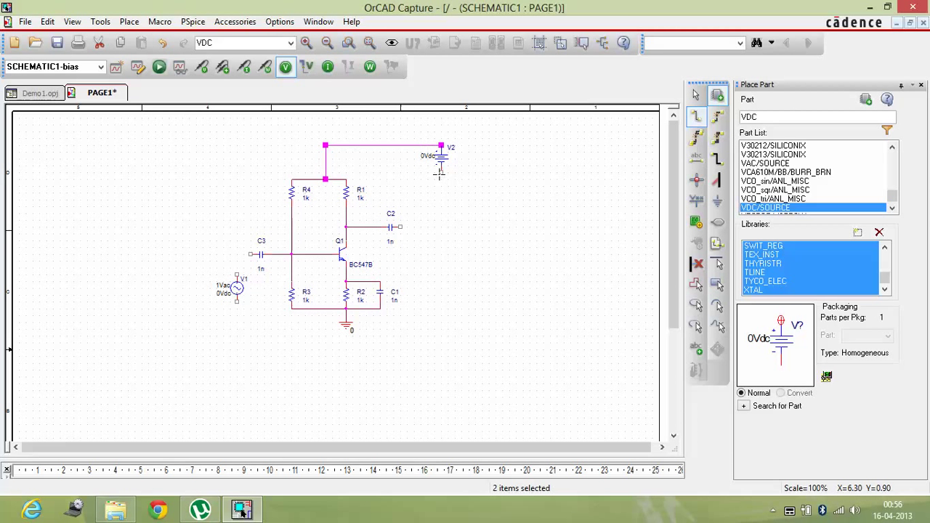
left_click(440, 172)
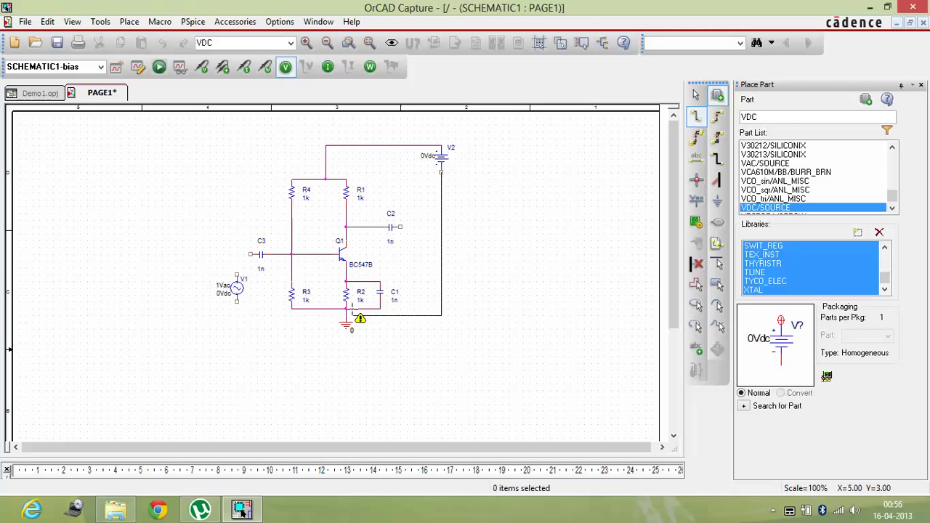
left_click(368, 309)
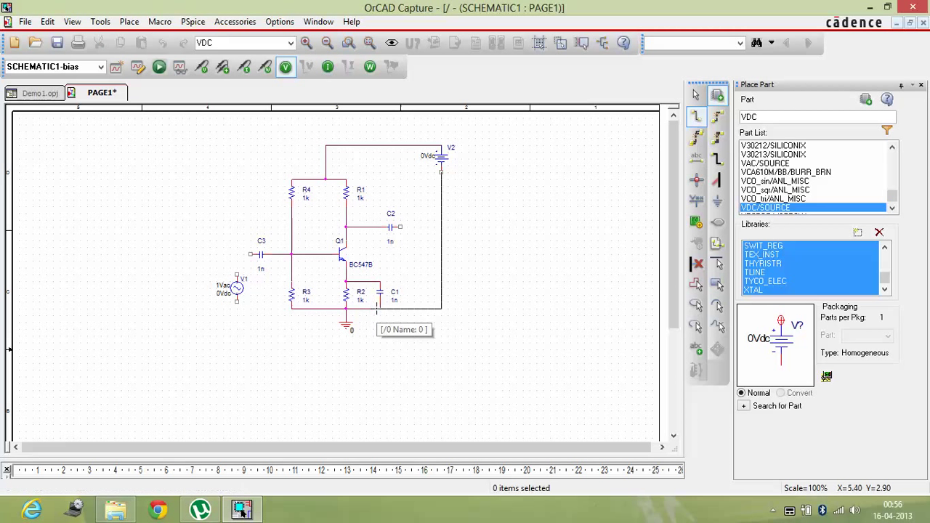
left_click(379, 308)
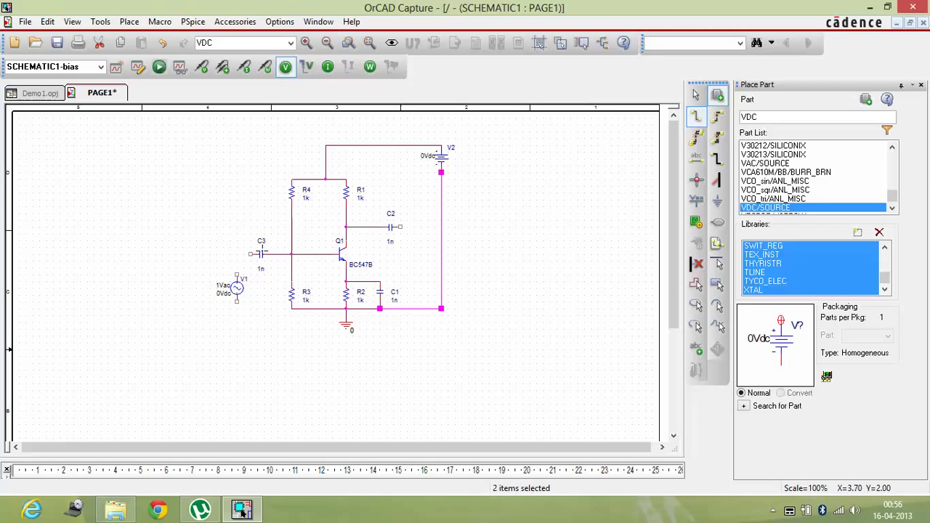
- Wire C3's left pin to V1's + terminal and V1's − pin to R3's lower pin
left_click(249, 254)
left_click(237, 275)
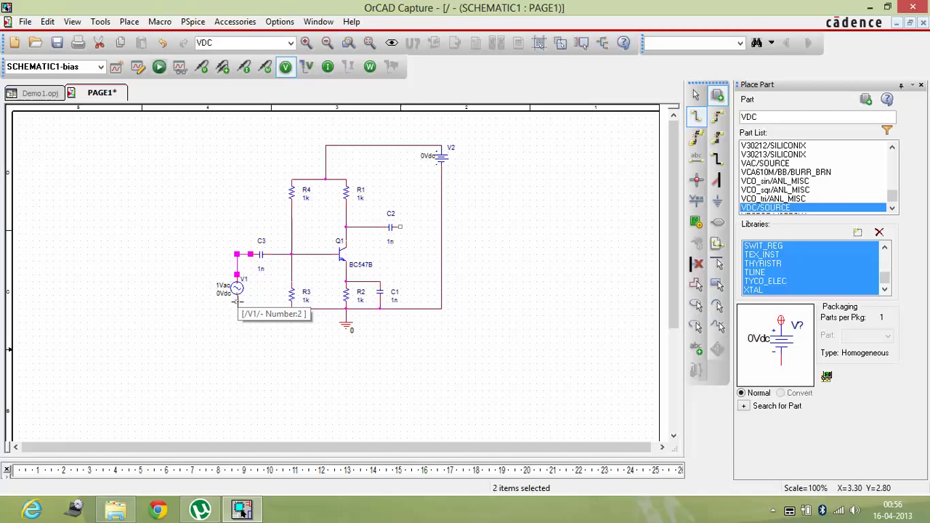
left_click(236, 299)
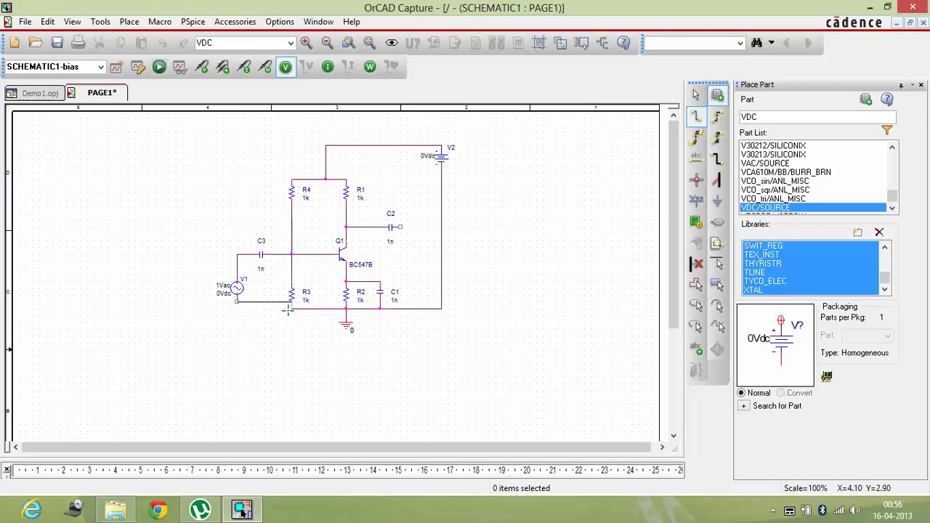
left_click(236, 306)
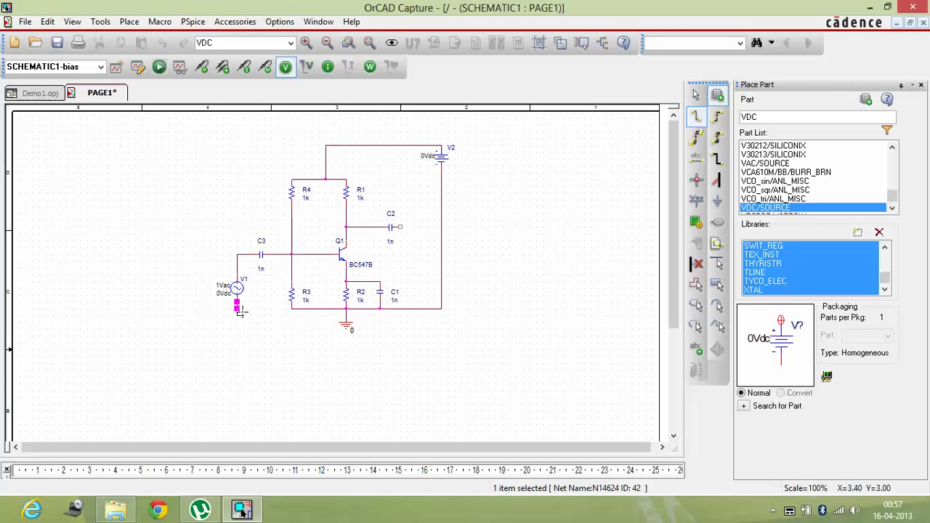
left_click(291, 308)
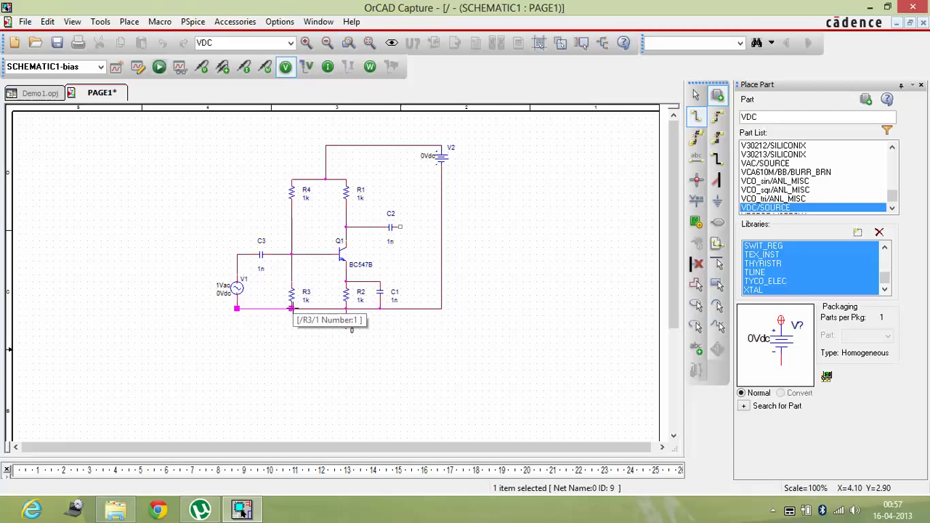
key("Escape")
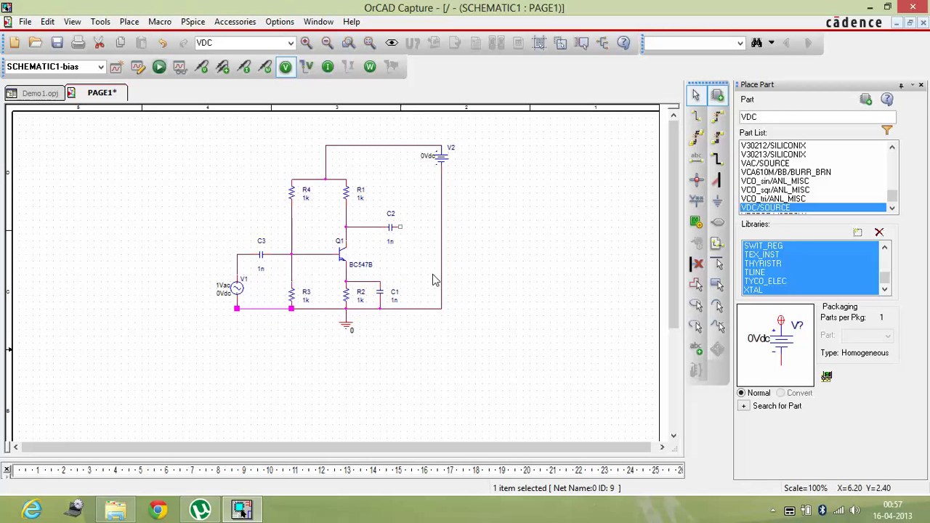
- Place an R/ANALOG resistor R5 beside output capacitor C2
double_click(761, 116)
type("t")
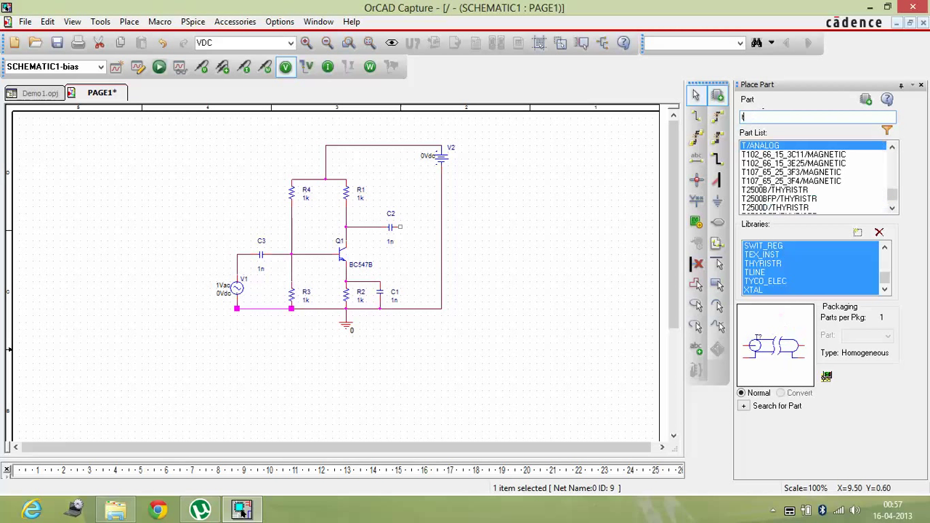
key("BackSpace")
type("r")
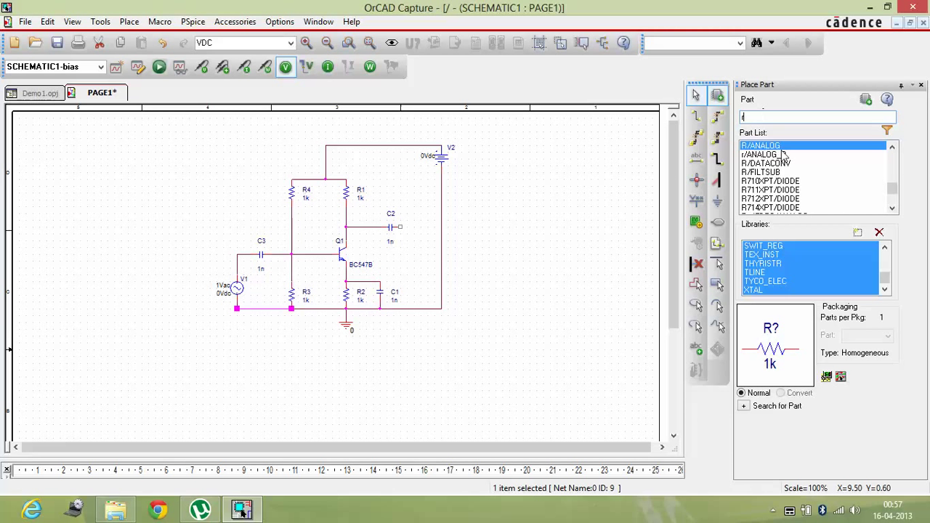
key("Return")
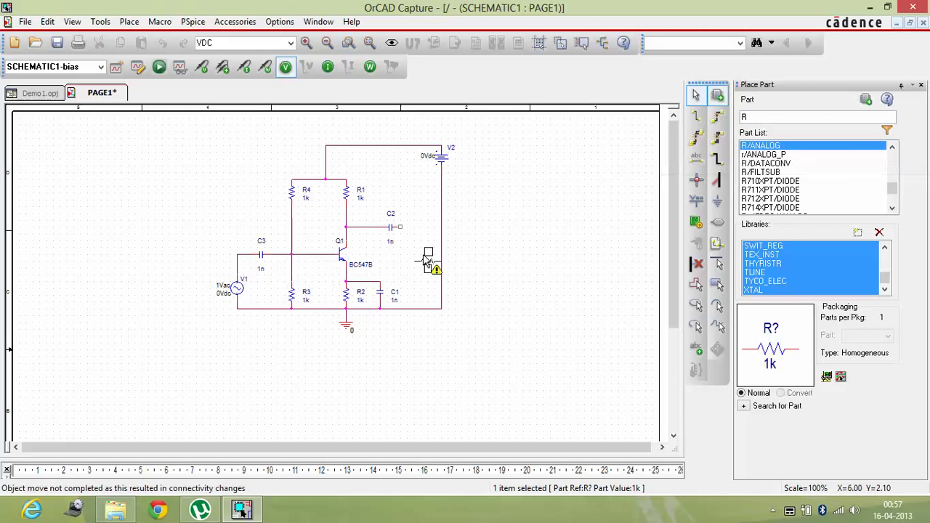
left_click(399, 258)
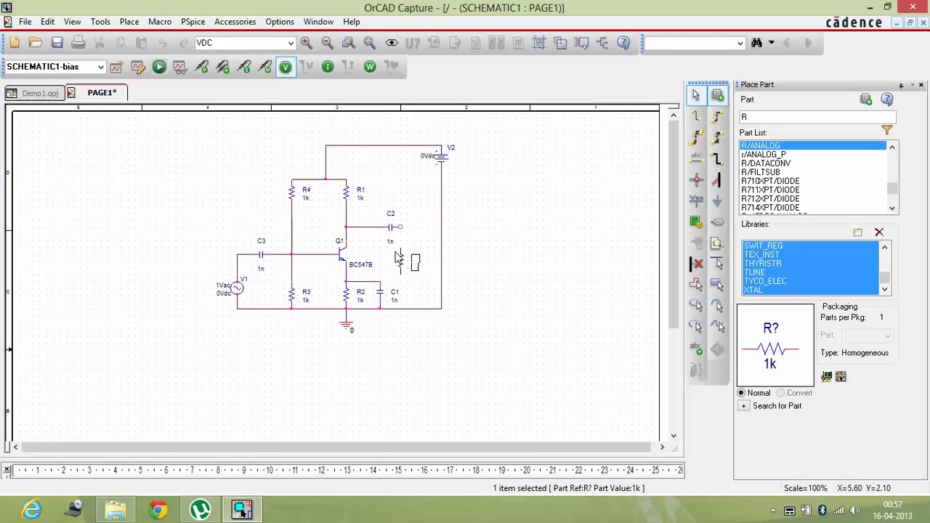
key("Escape")
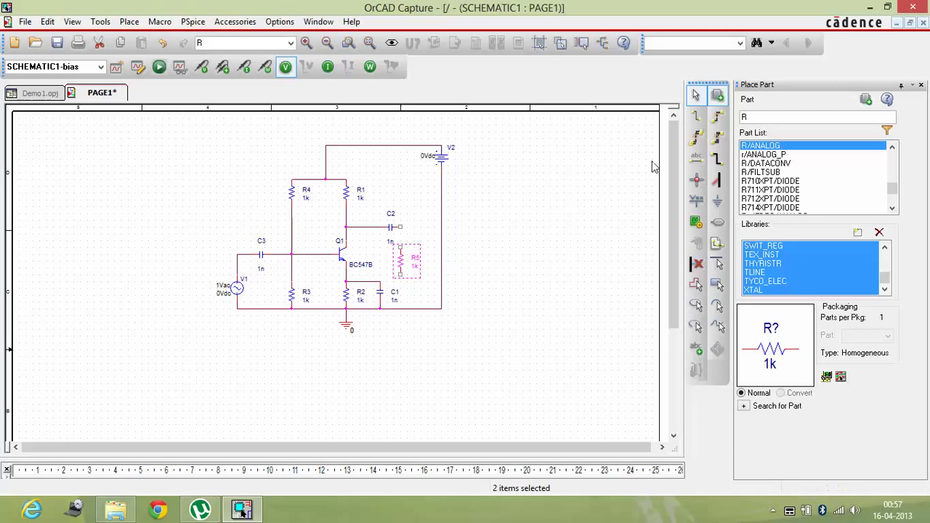
- Wire C2's right end to R5's top pin and R5's lower pin to the ground rail
left_click(695, 117)
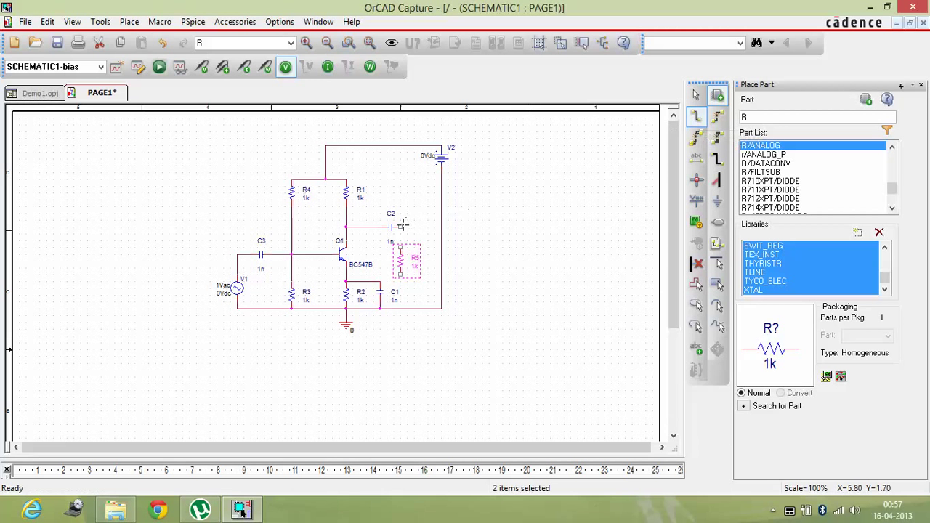
left_click(399, 226)
left_click(400, 247)
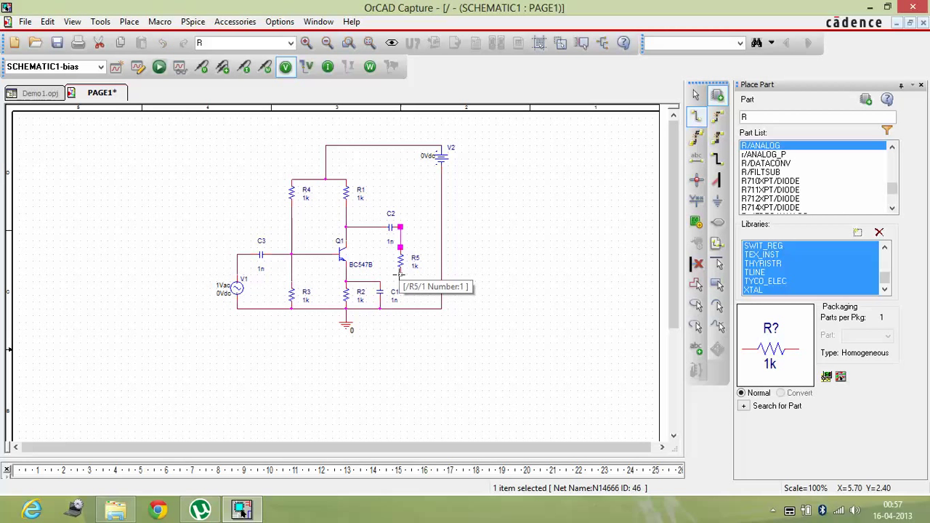
left_click(400, 275)
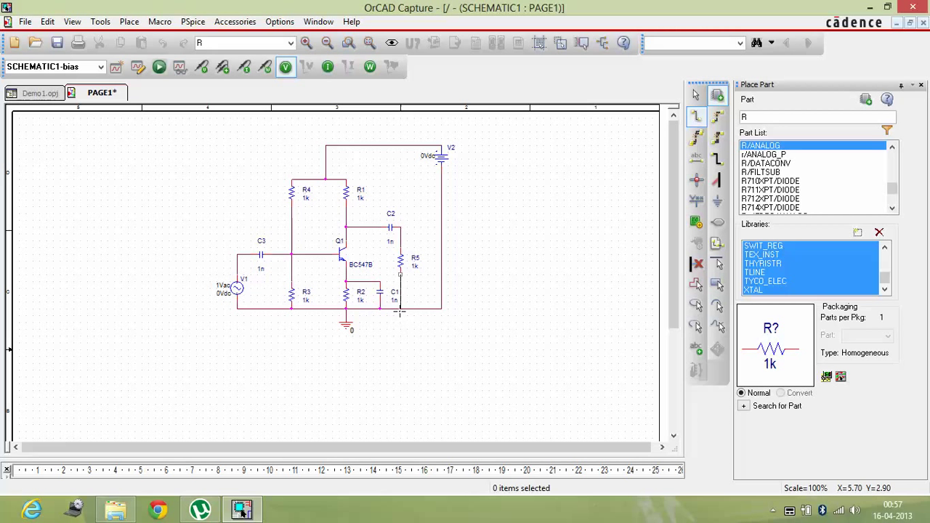
left_click(400, 309)
key("Escape")
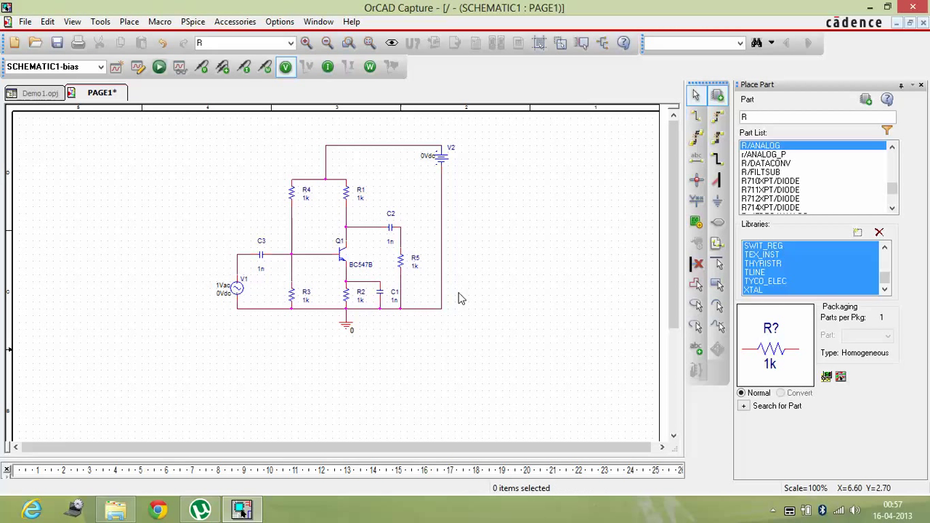
- Set supply V2 to 15v and resistor R4 to 21k
double_click(429, 155)
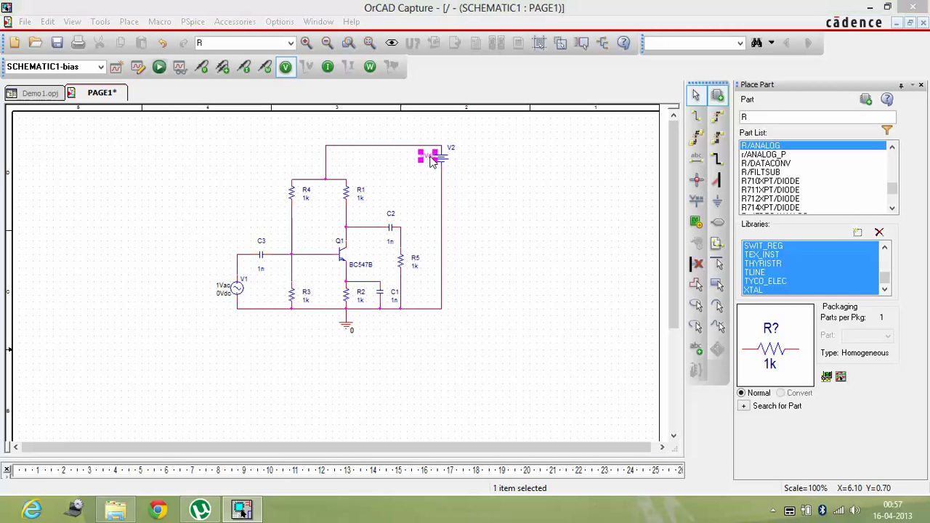
type("15v")
key("Return")
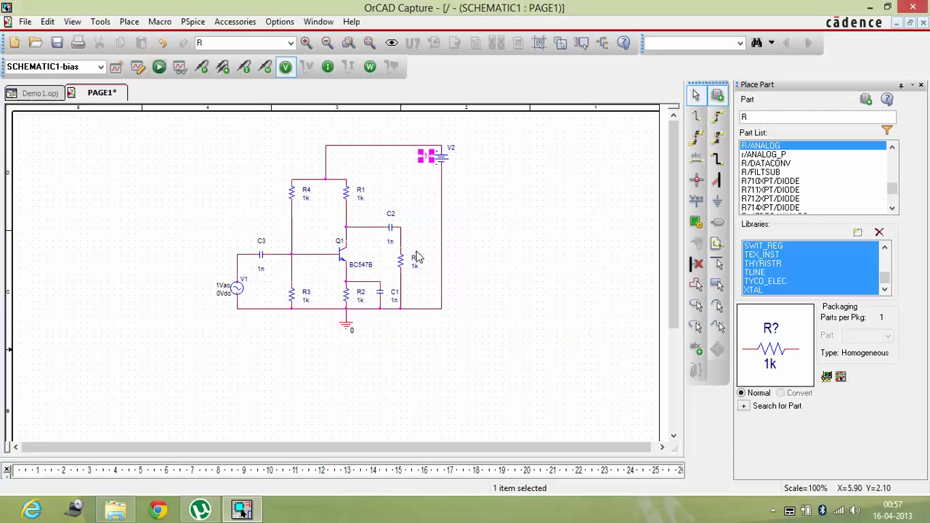
left_click(306, 203)
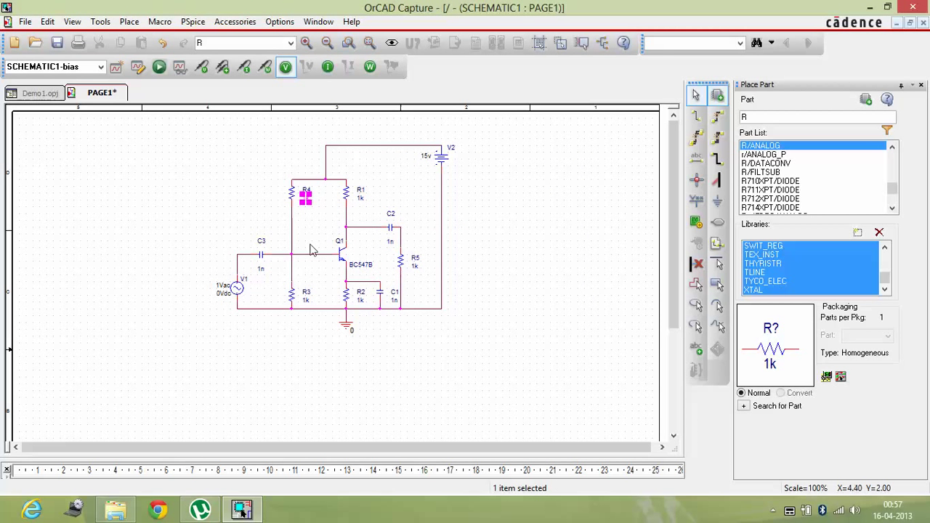
double_click(306, 203)
type("21")
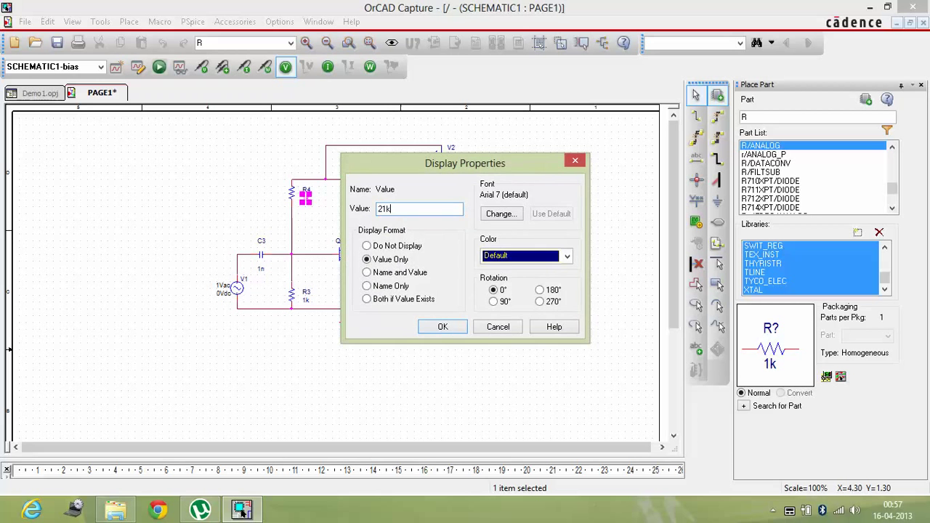
type("k")
key("Return")
- Set R3 to 3.3k, R2 to 600 and R1 to 2.2k
left_click(308, 299)
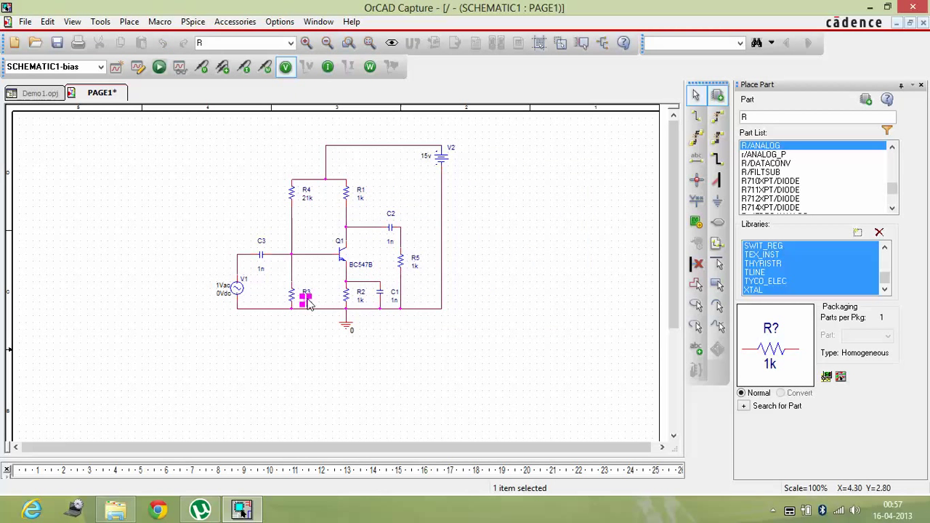
double_click(307, 300)
type("3.3k")
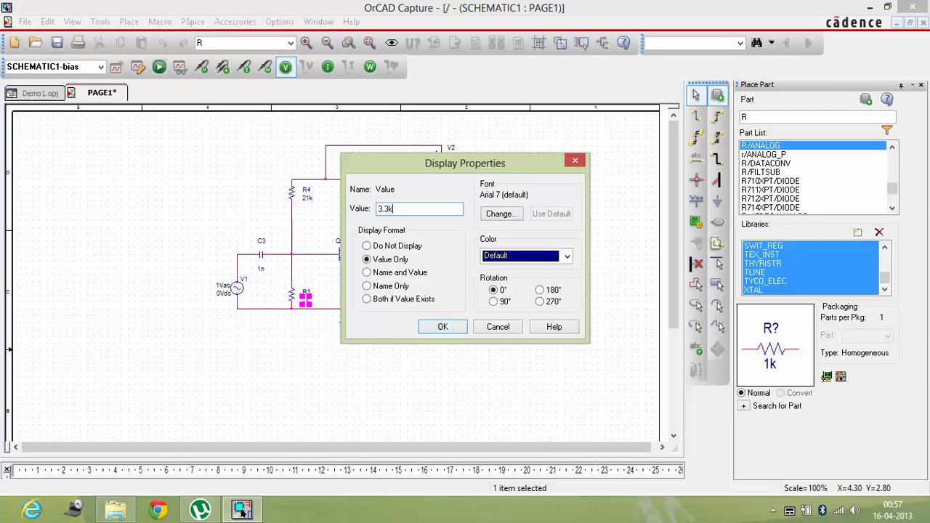
key("Return")
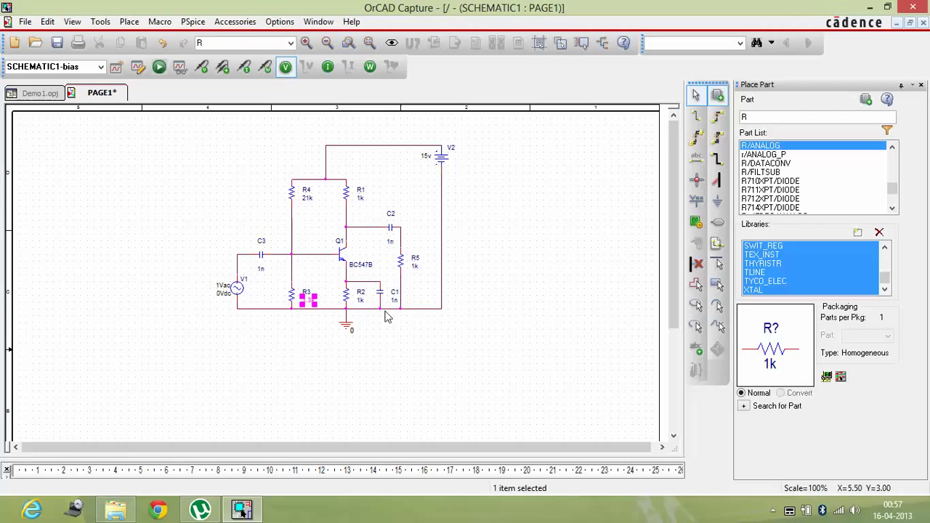
double_click(360, 301)
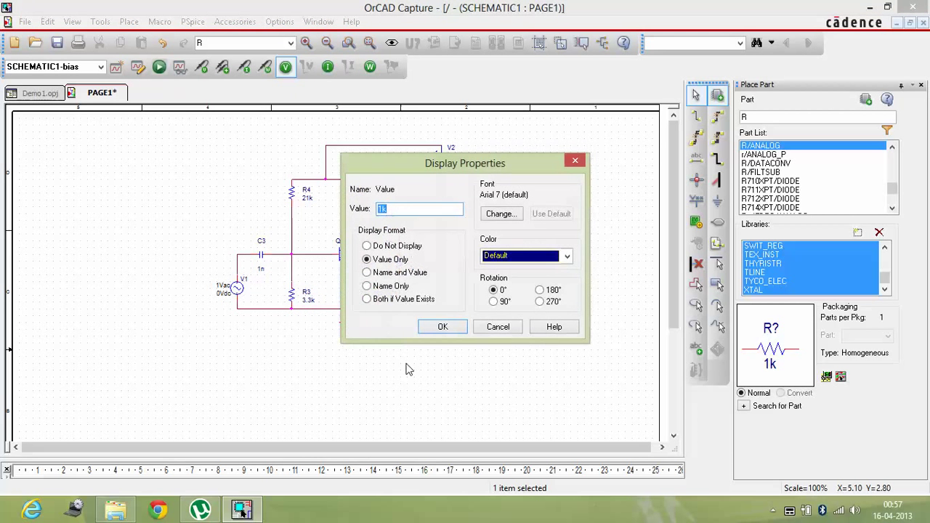
type("600")
key("Return")
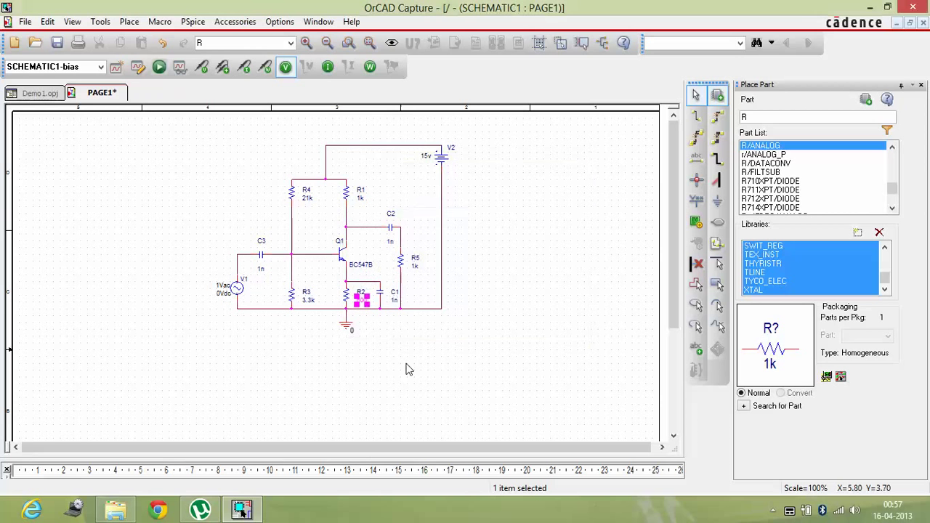
left_click(365, 203)
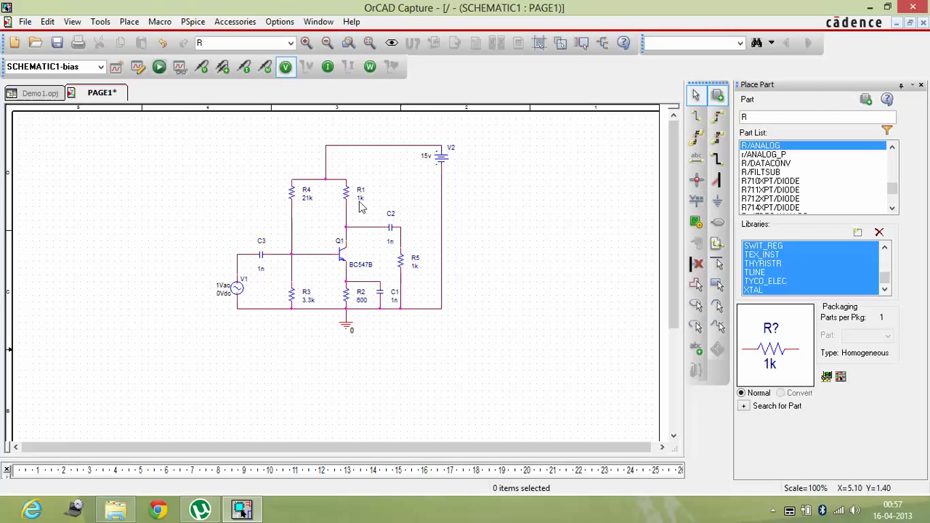
double_click(360, 197)
type("2.2k")
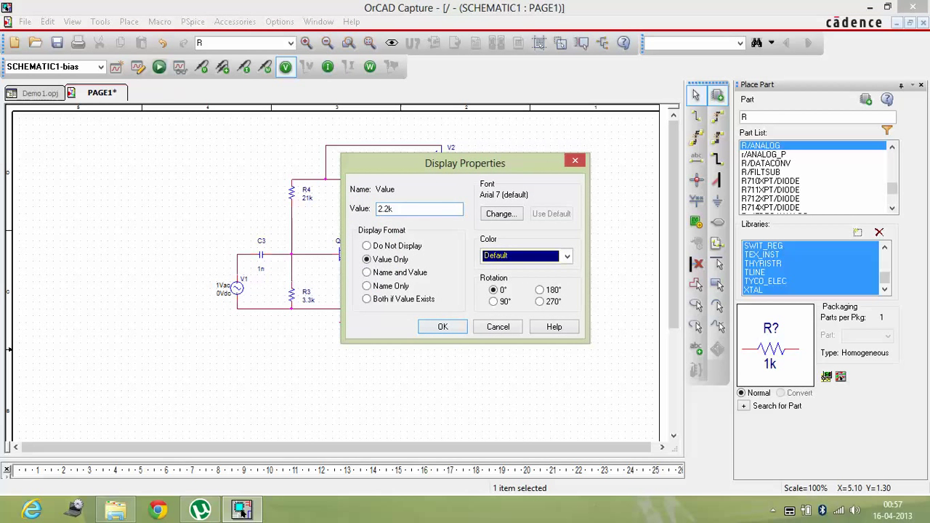
key("Return")
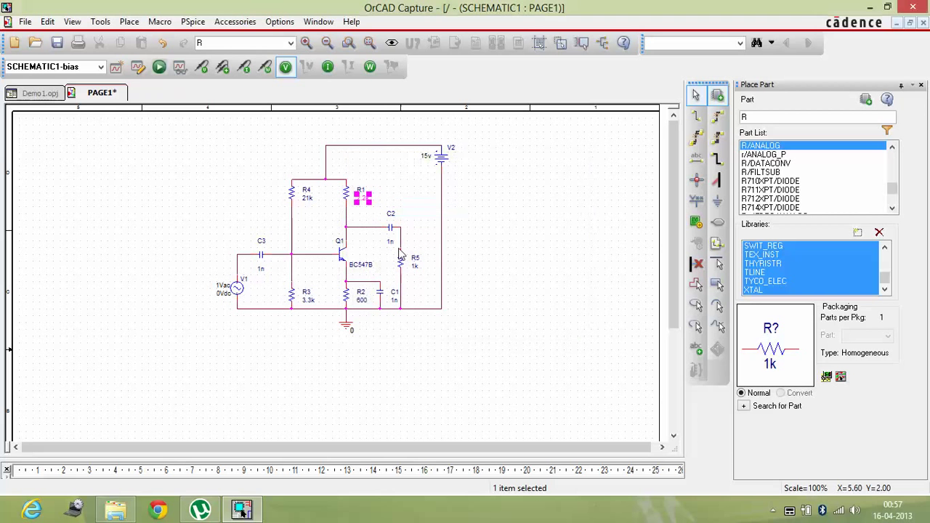
- Set load resistor R5 to 10k and capacitor C2 to 56u
left_click(415, 267)
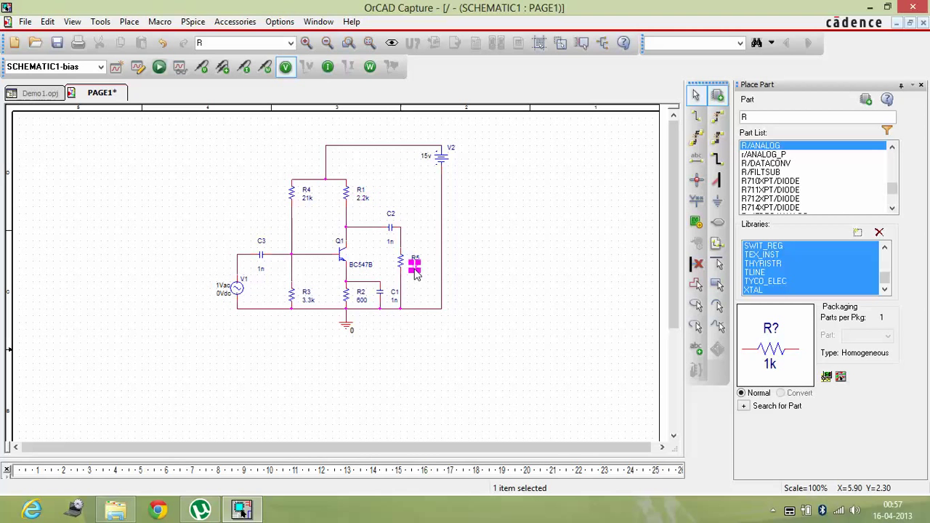
double_click(415, 268)
type("10k")
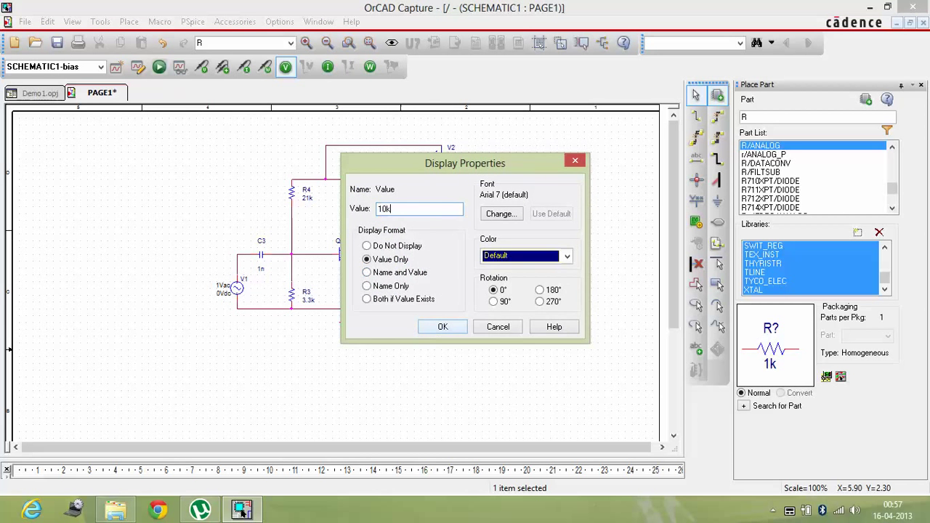
key("Return")
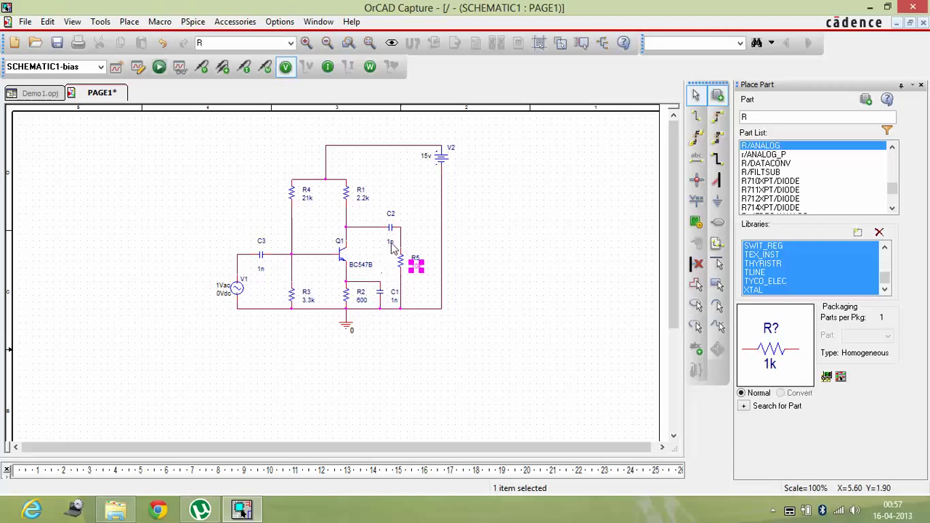
double_click(391, 243)
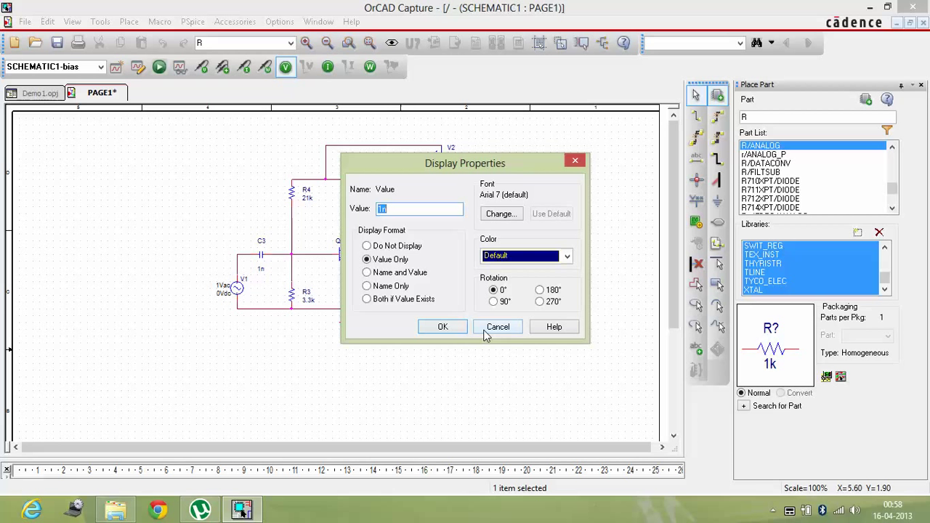
type("56u")
key("Return")
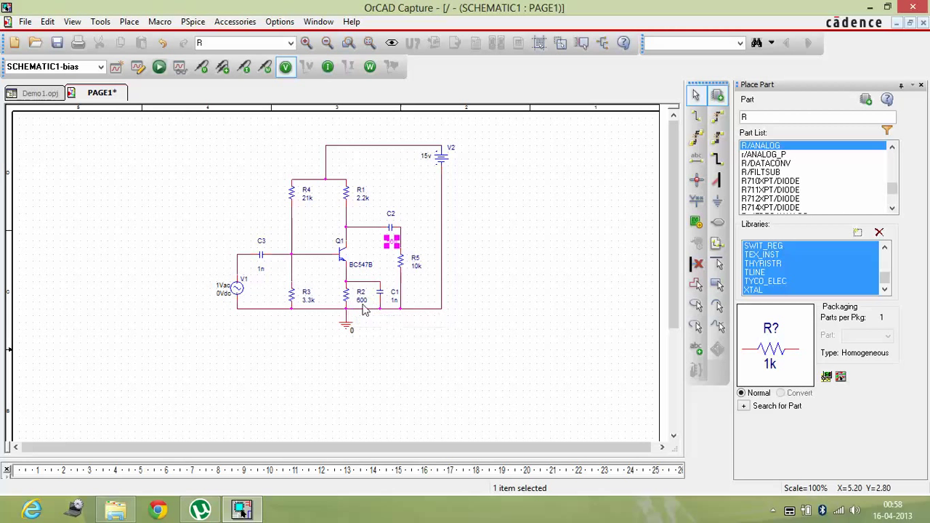
- Set capacitor C1 to 30mf and input capacitor C3 to 230uf
left_click(393, 300)
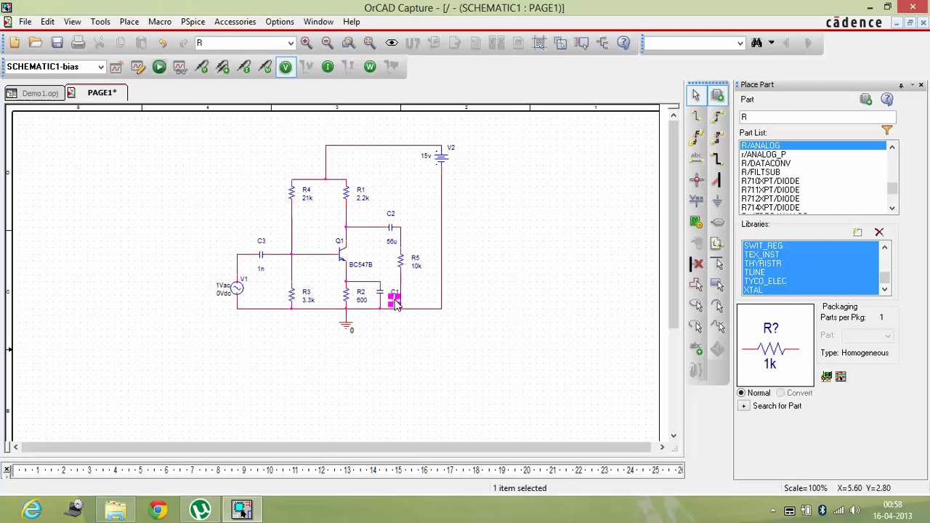
double_click(394, 300)
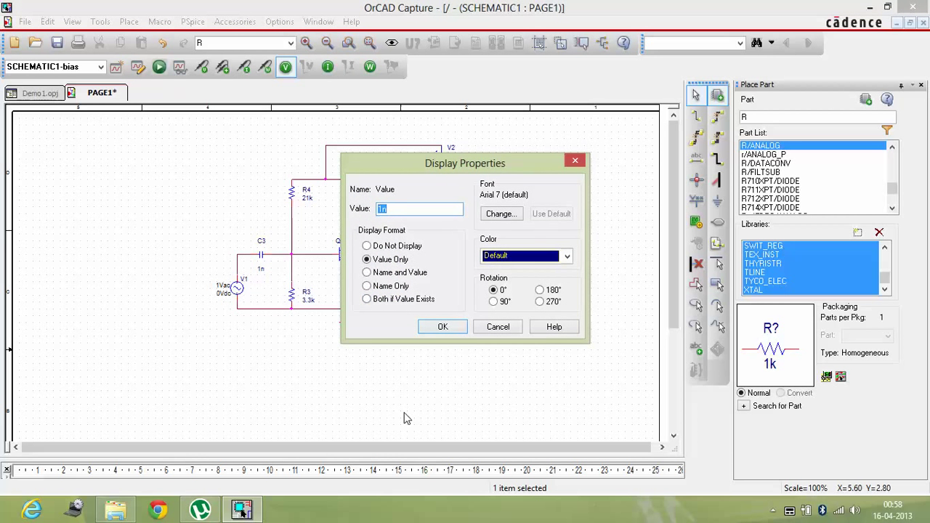
type("30mf")
key("Return")
left_click(260, 292)
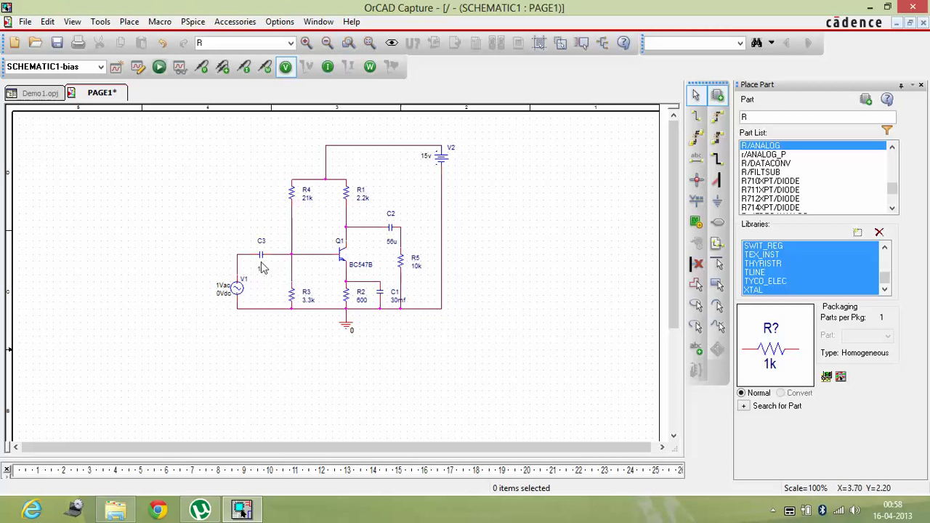
double_click(261, 269)
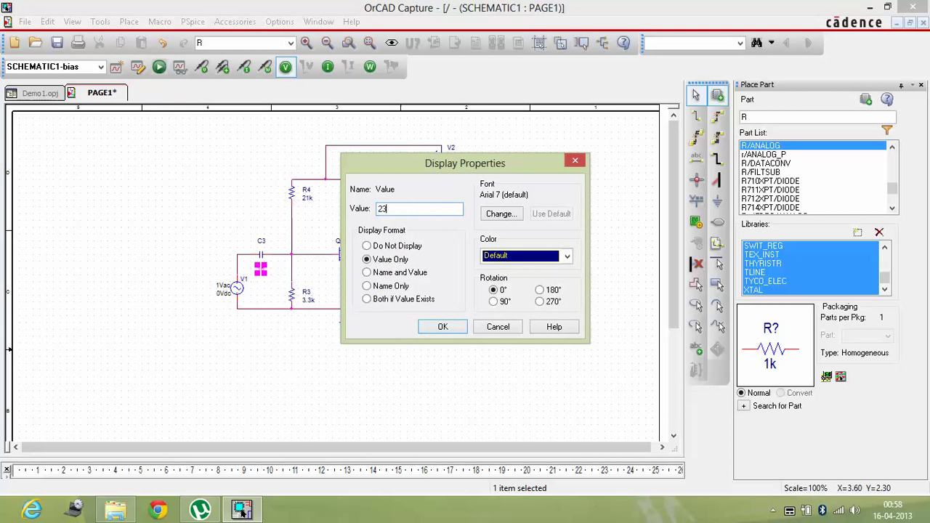
key("Return")
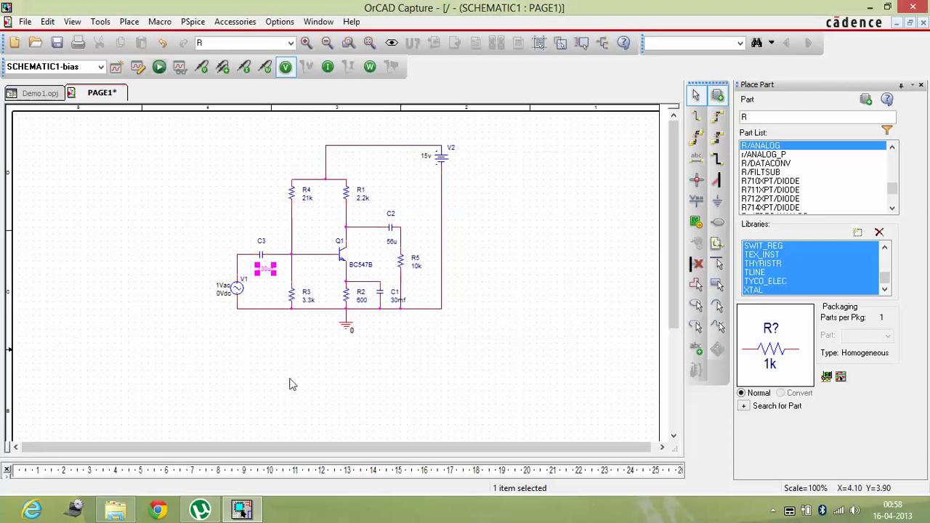
left_click(329, 384)
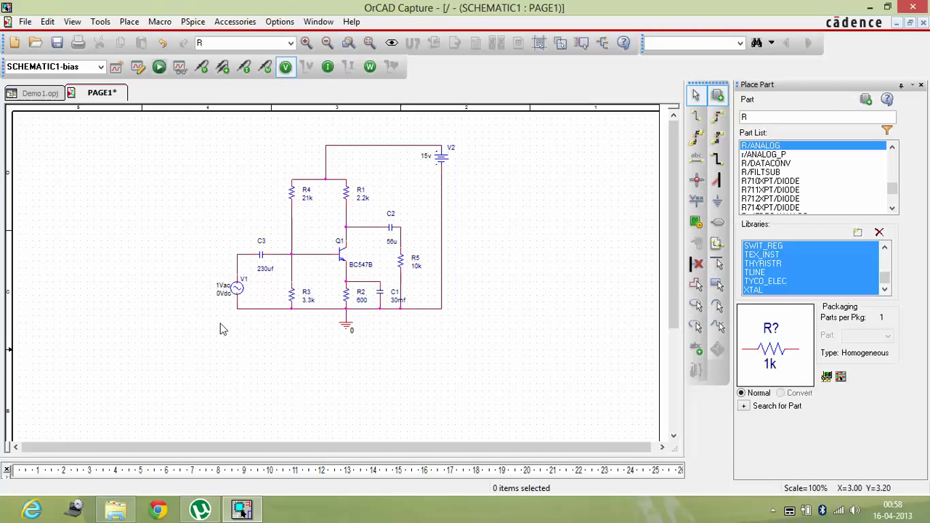
- Set source V1's AC amplitude to 1mv
double_click(225, 288)
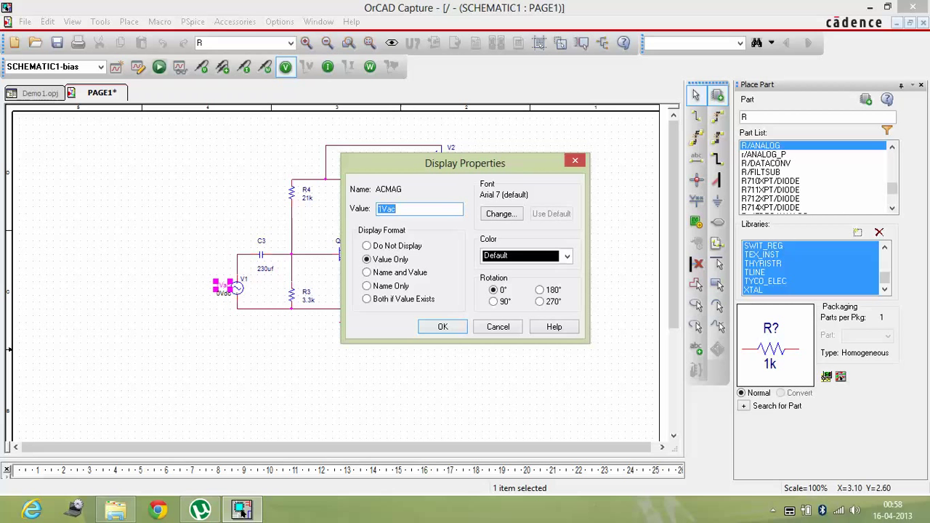
type("1mv")
key("Return")
left_click(523, 284)
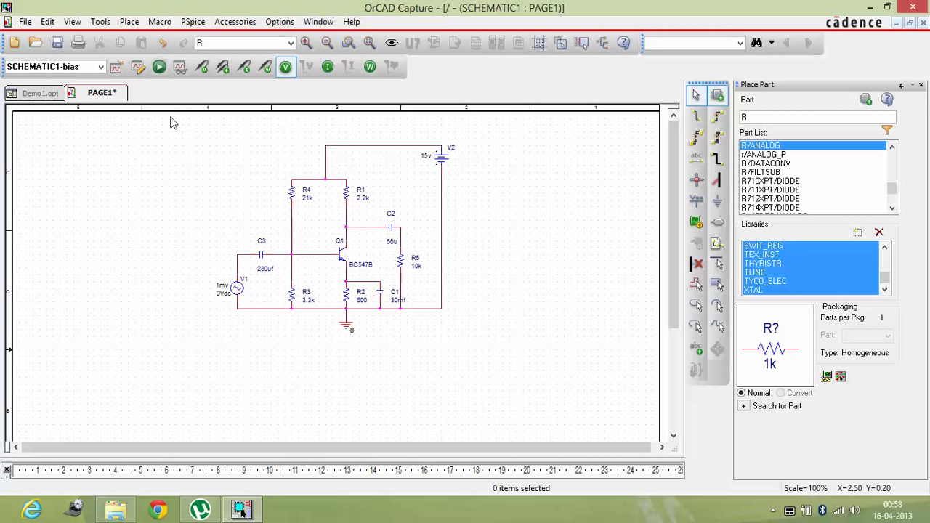
- Create the simulation profile Demo1, giving SCHEMATIC1-Demo1
left_click(115, 68)
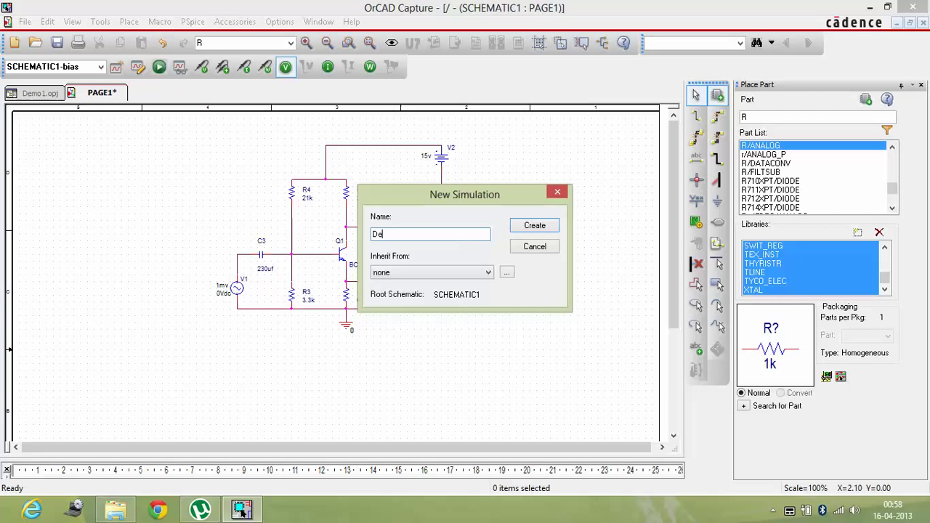
key("Return")
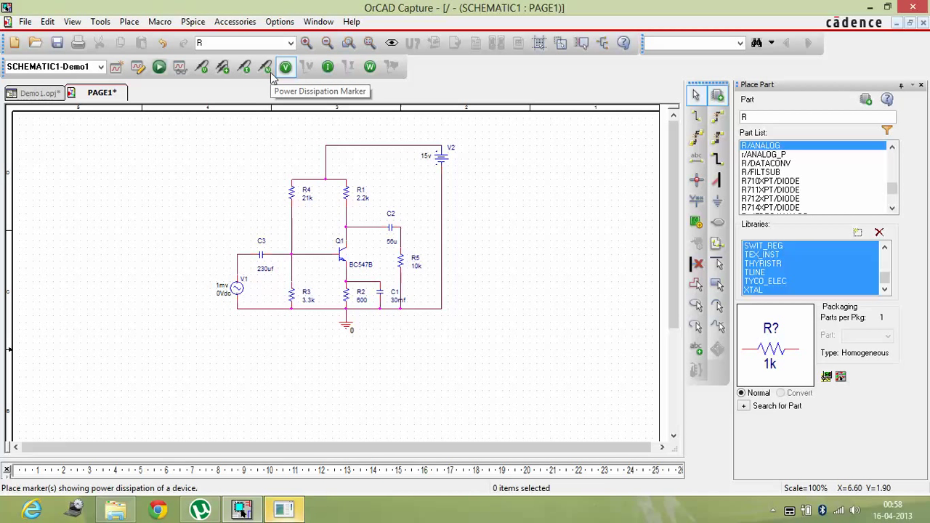
- Configure Demo1 as an AC Sweep/Noise, logarithmic decade, 0.1 to 100000k, 10 points per decade
left_click(282, 508)
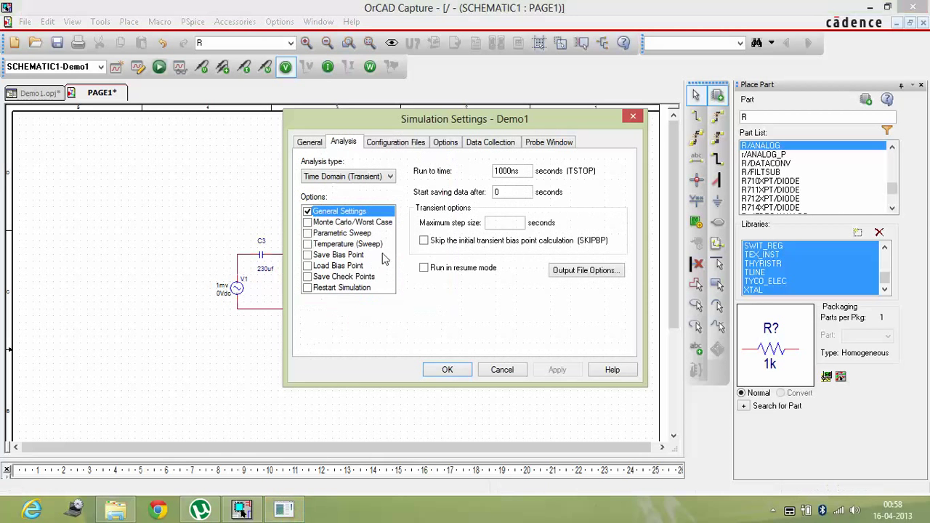
left_click(371, 178)
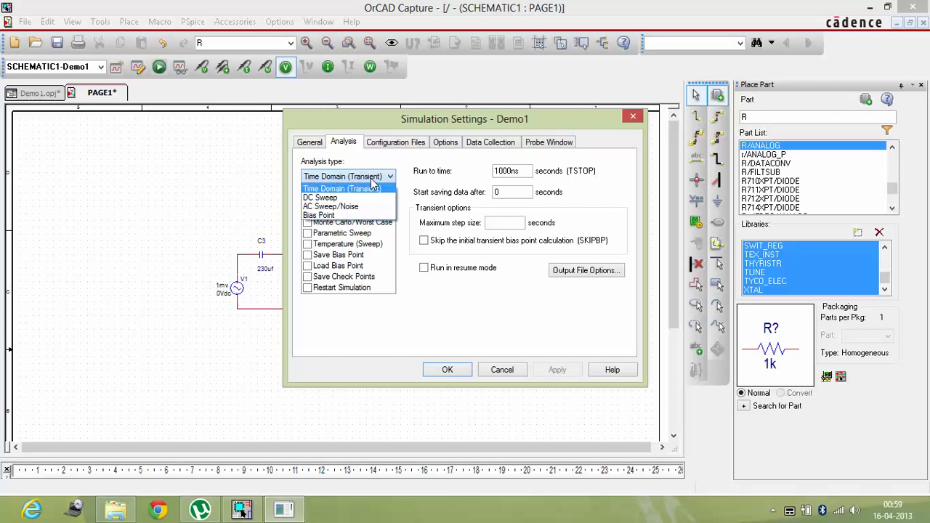
left_click(339, 207)
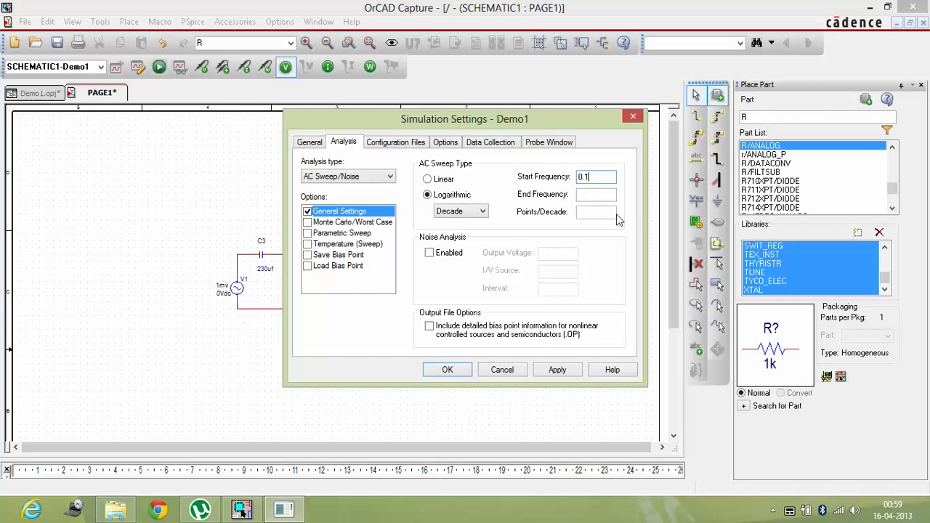
left_click(603, 198)
left_click(600, 212)
type("10")
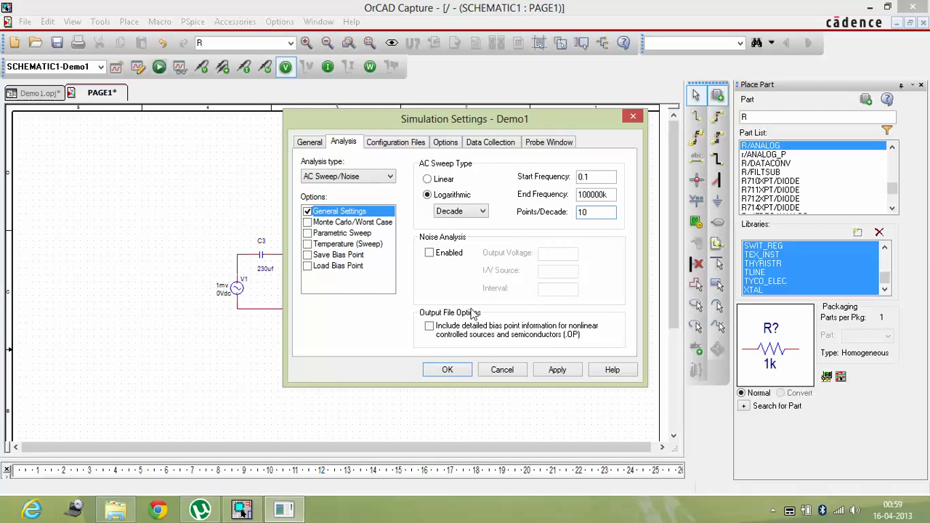
left_click(552, 370)
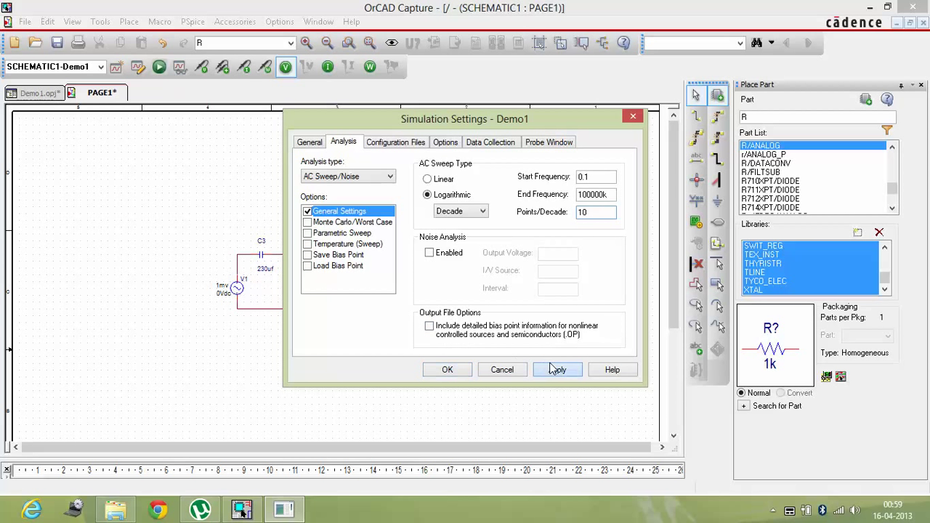
left_click(468, 372)
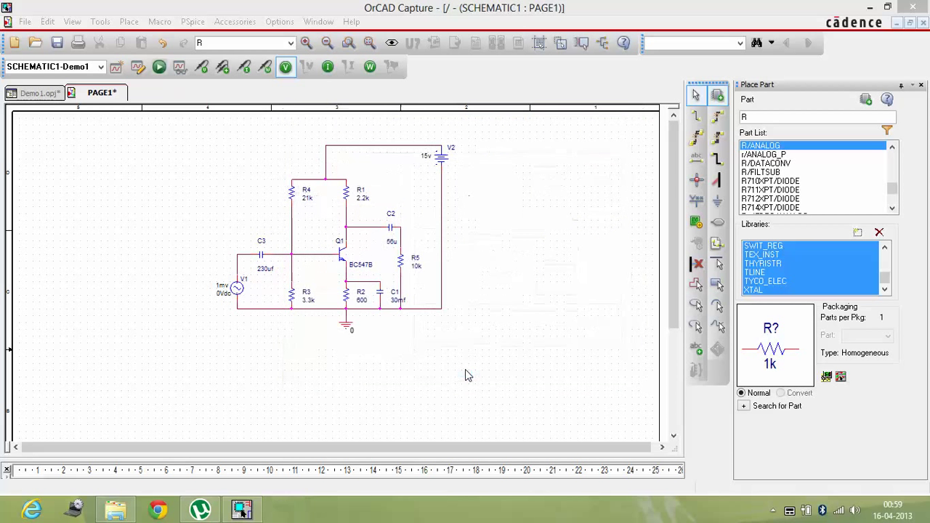
- Add Voltage Level markers on the input and C2–R5 output nodes, then save the design
left_click(203, 68)
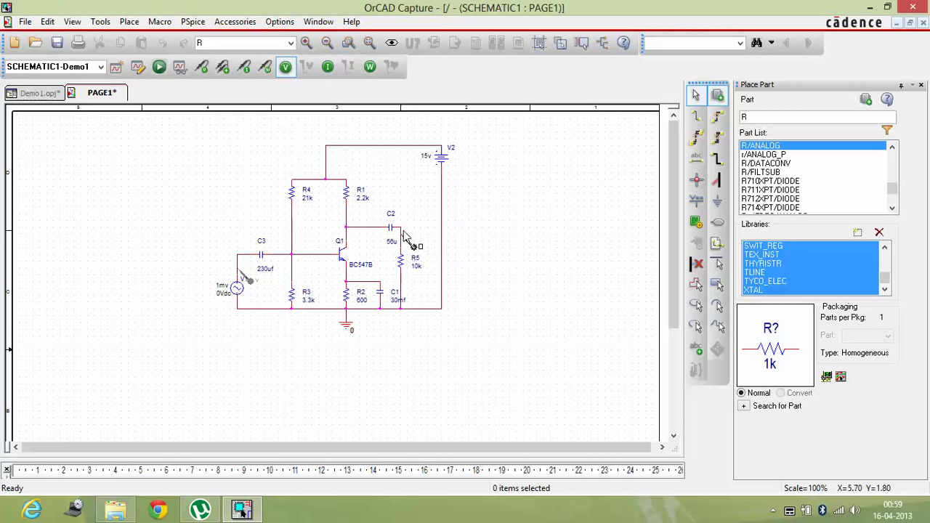
left_click(404, 238)
key("Escape")
left_click(57, 43)
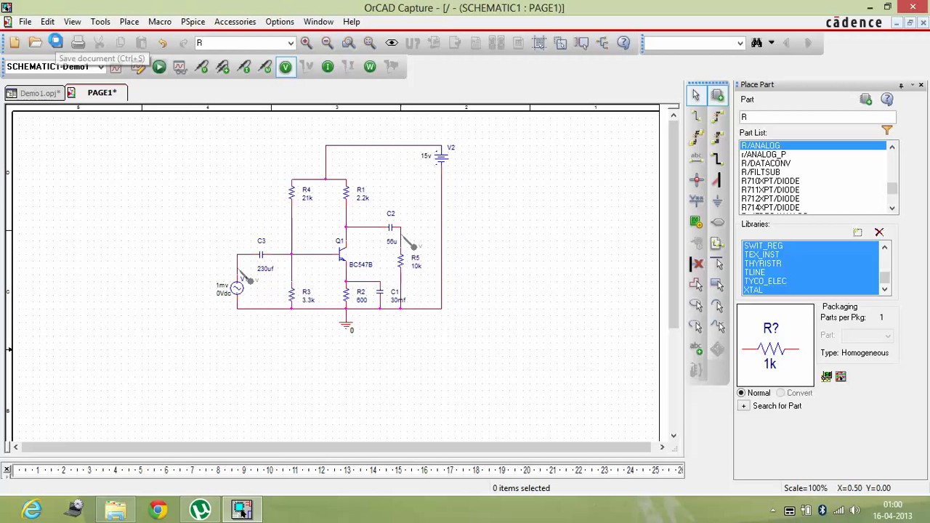
left_click(56, 43)
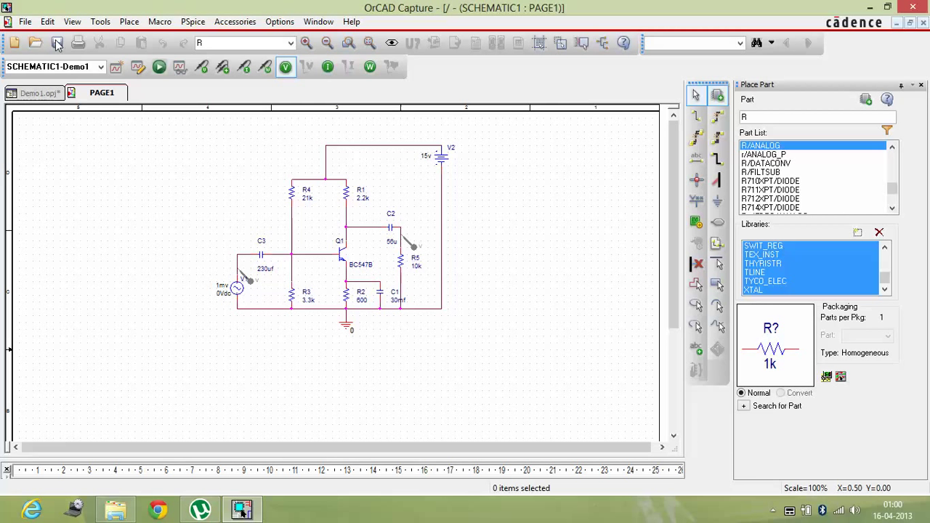
- Run the Demo1 PSpice simulation, accepting the Undo Warning
left_click(158, 68)
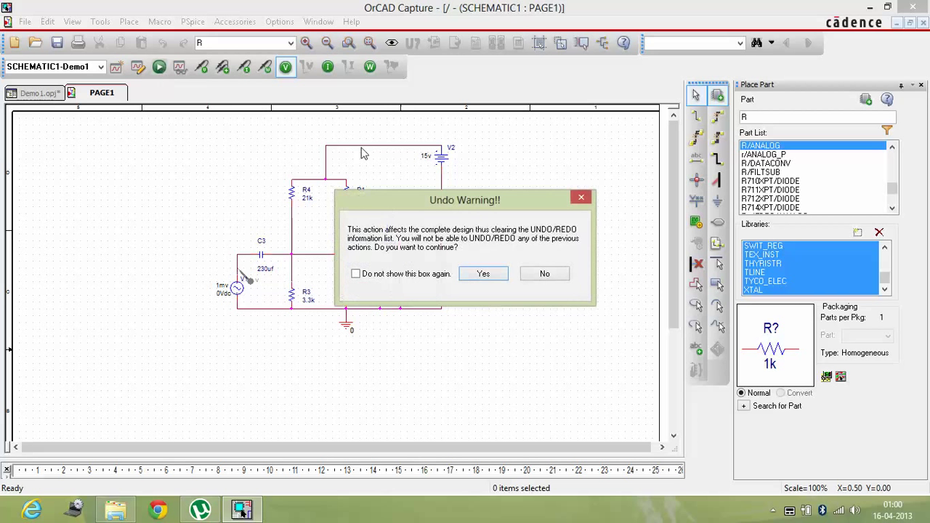
left_click(497, 281)
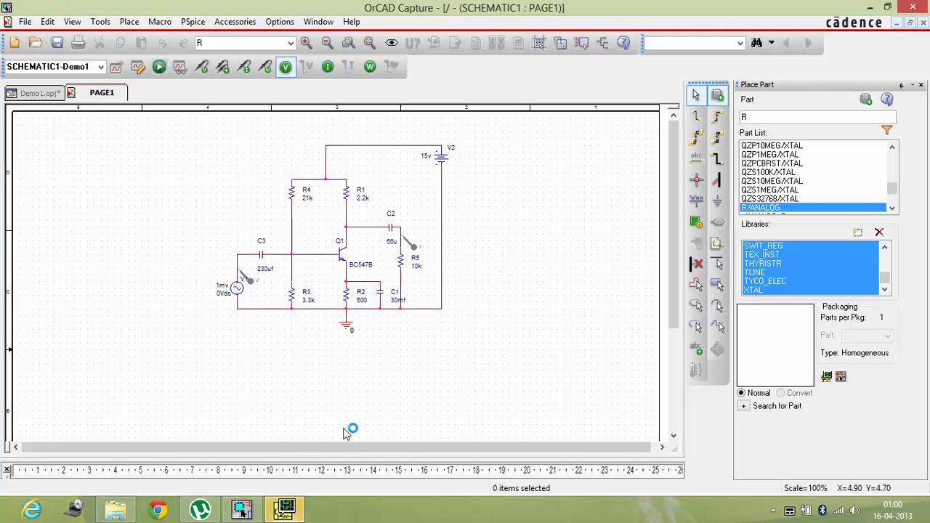
- Bring the PSpice A/D window forward to view the Demo1 AC sweep frequency-response plot
left_click(298, 511)
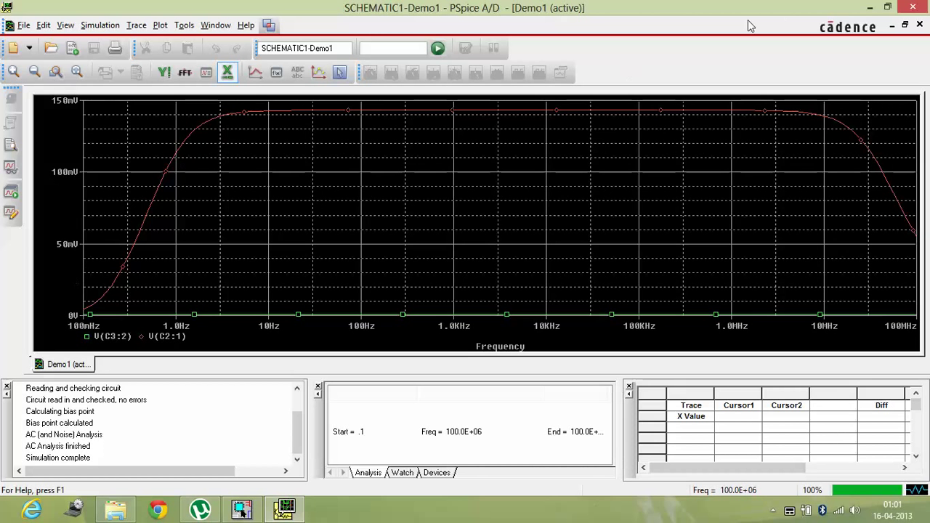
- Minimize both PSpice A/D and OrCAD Capture to reveal the Windows desktop
left_click(868, 8)
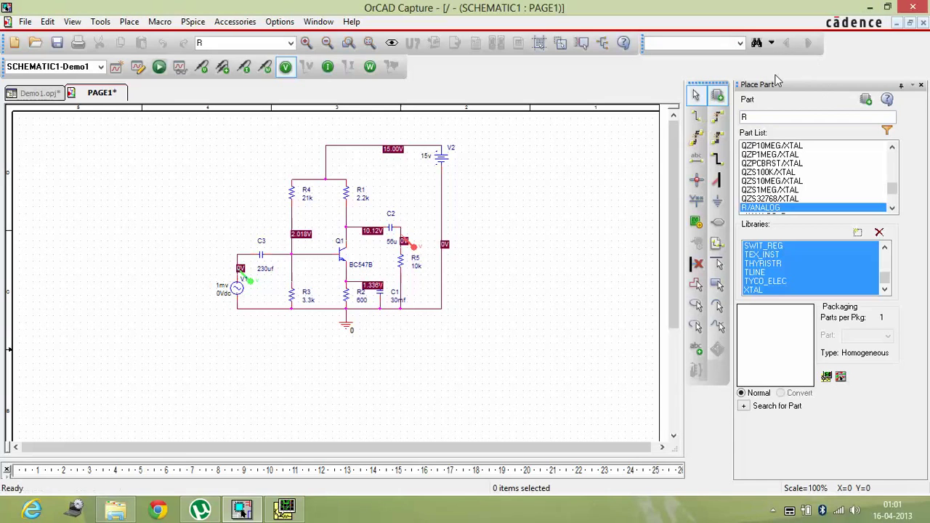
left_click(872, 7)
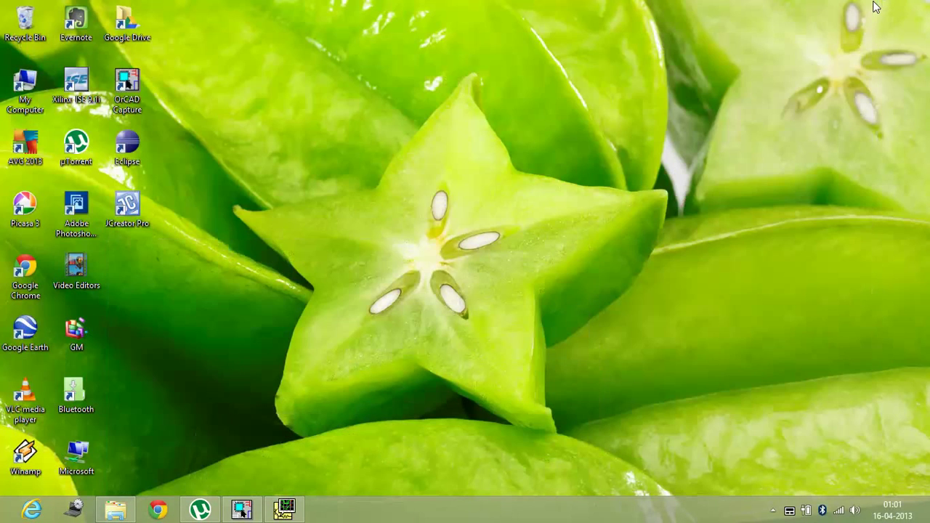